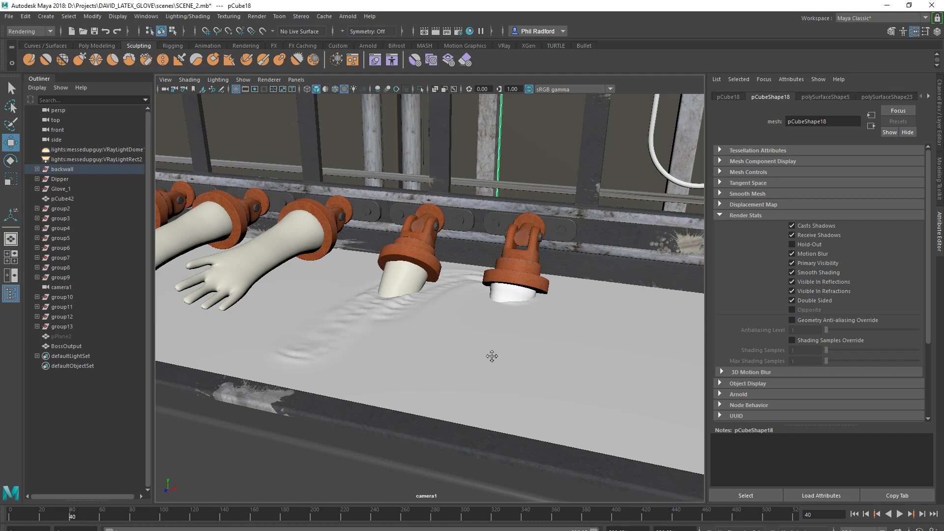
Zoom and orbit around the rippled sheet to view the gloves, dipping cups and table end
scroll(492, 356, down, 5)
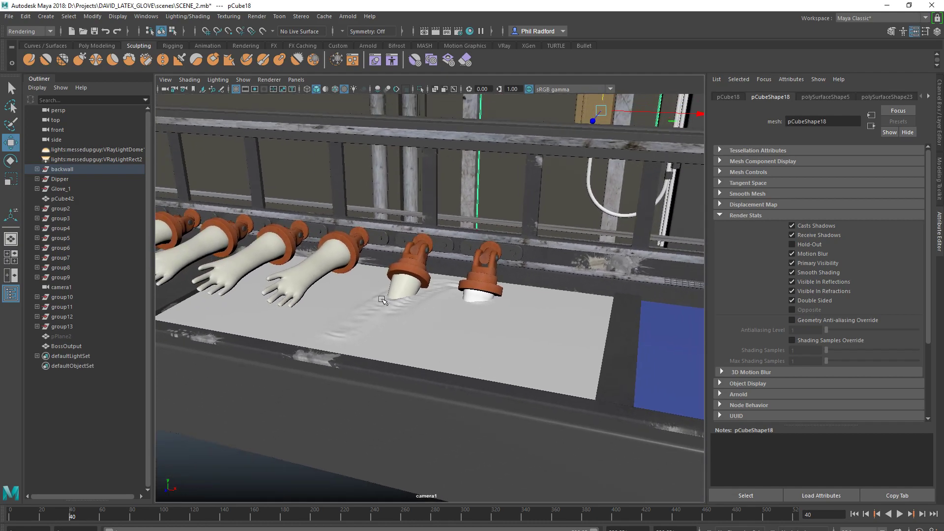
scroll(382, 300, down, 3)
scroll(388, 320, up, 4)
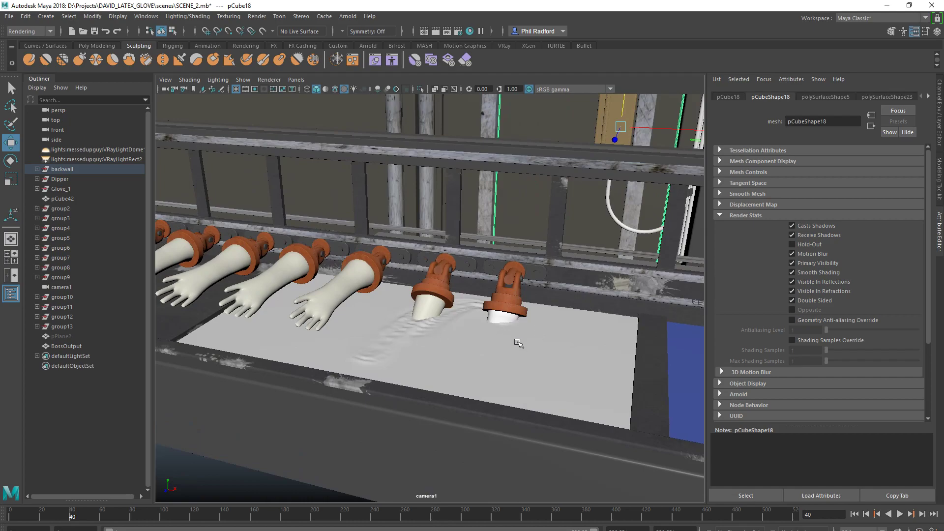
alt+middle_drag(578, 365, 527, 366)
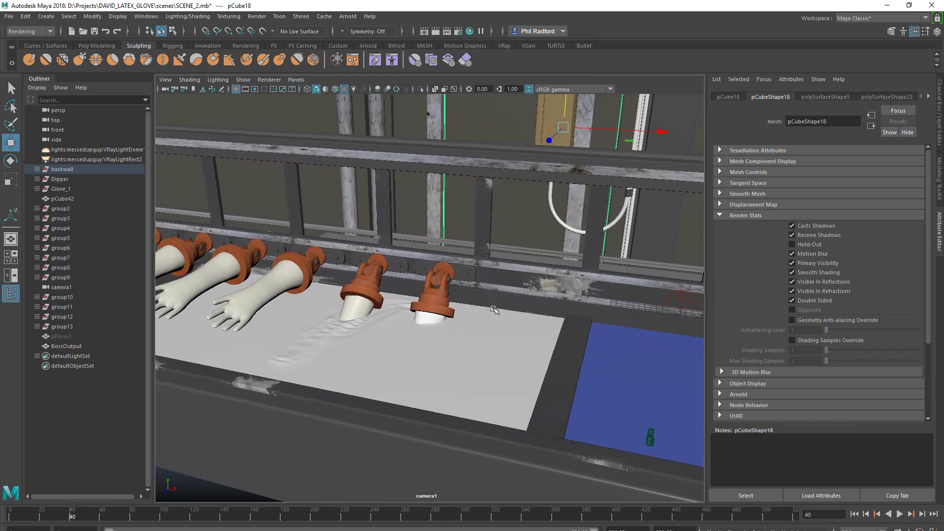
scroll(516, 392, up, 5)
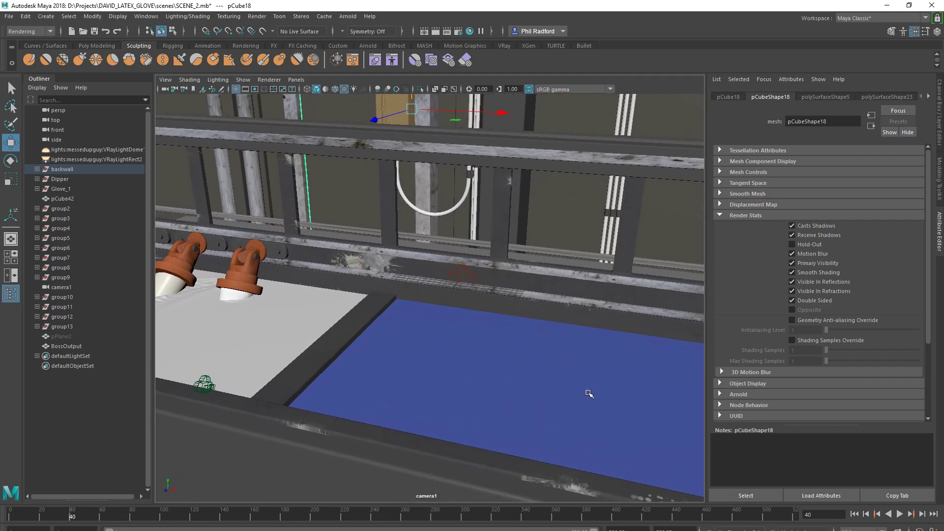
alt+middle_drag(444, 369, 607, 375)
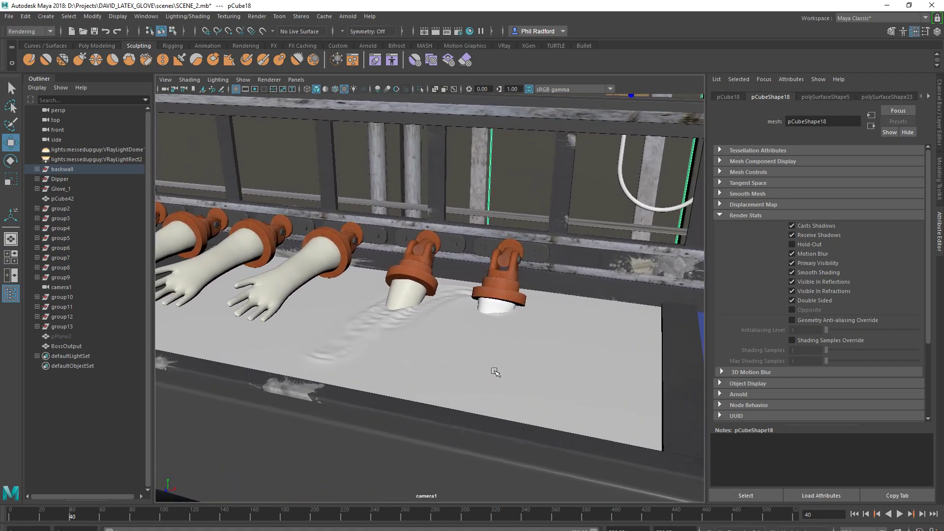
alt+drag(495, 373, 505, 394)
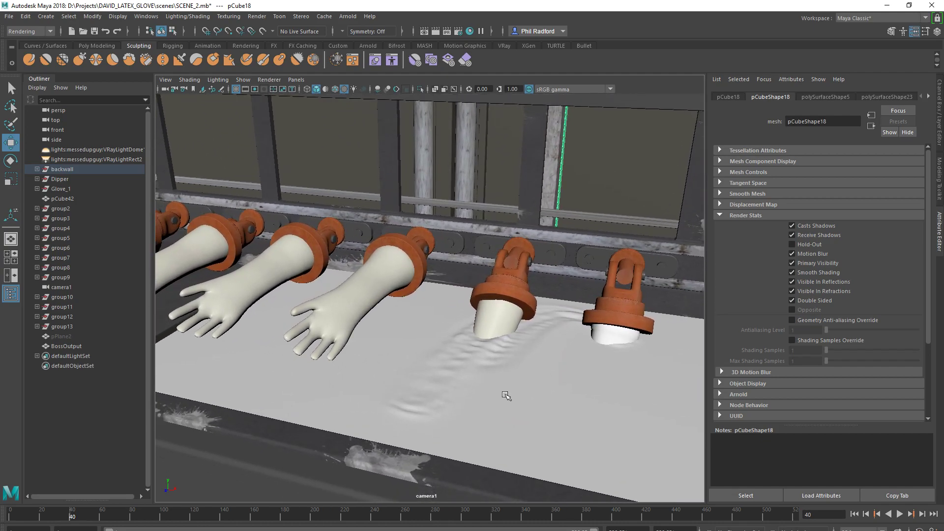
alt+drag(531, 391, 476, 386)
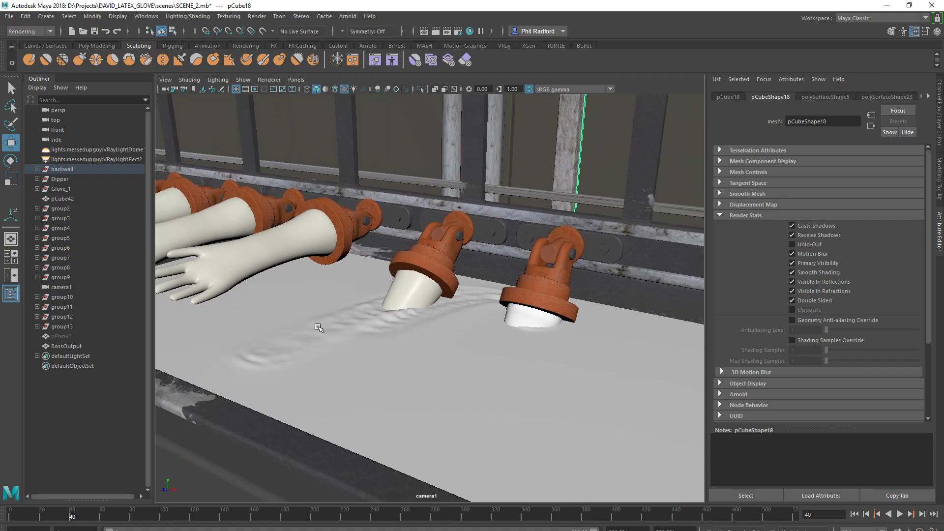
alt+right_drag(588, 382, 457, 330)
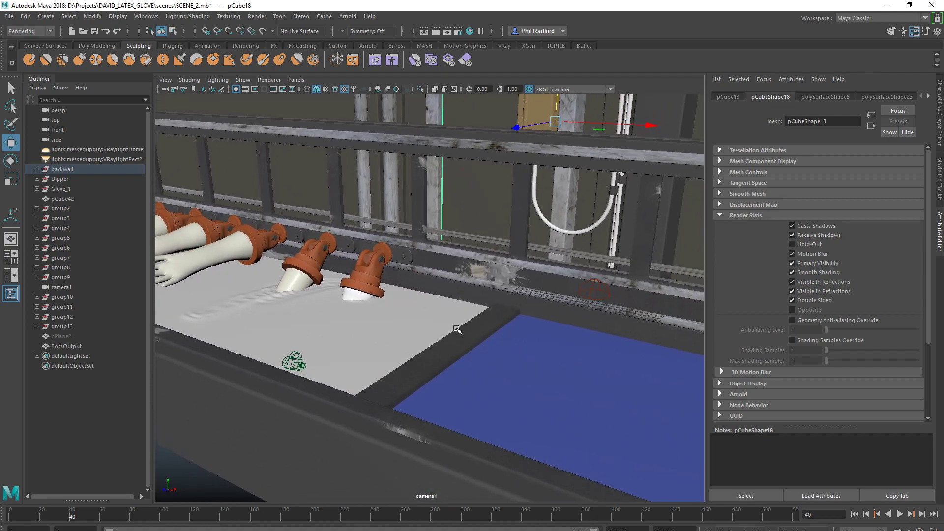
Orbit along the whole glove row, ending close on the two orange glove holders
mouse_move(392, 375)
alt+right_down()
mouse_move(473, 376)
mouse_move(433, 376)
mouse_move(397, 350)
mouse_move(442, 350)
mouse_move(396, 357)
alt+right_up()
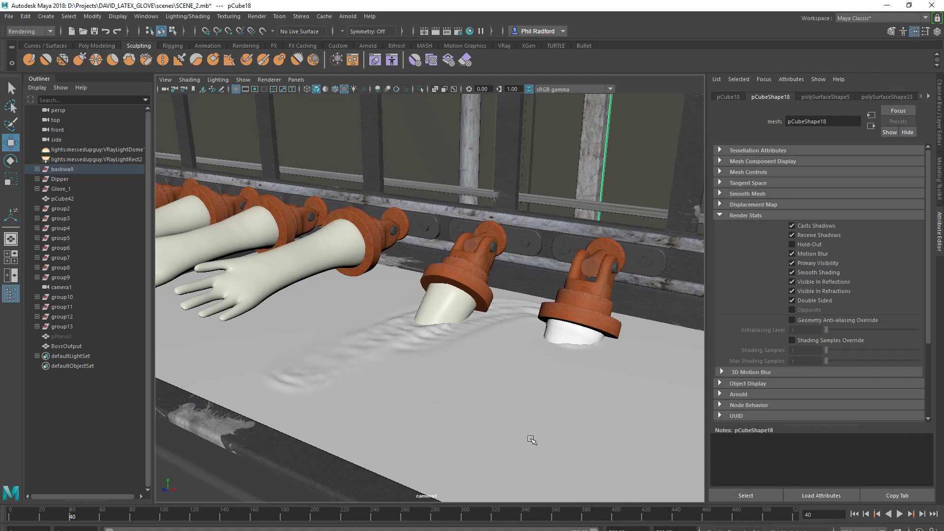
alt+middle_drag(436, 390, 475, 390)
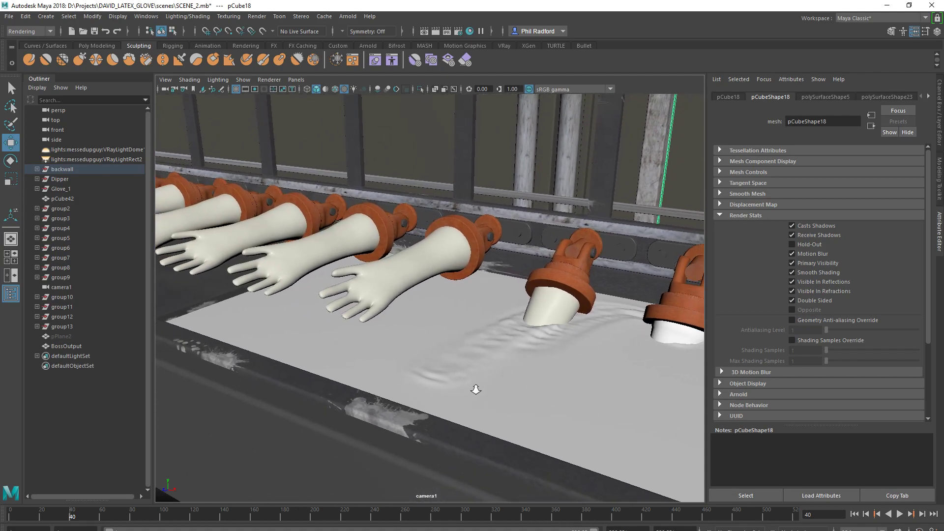
alt+right_drag(526, 391, 441, 387)
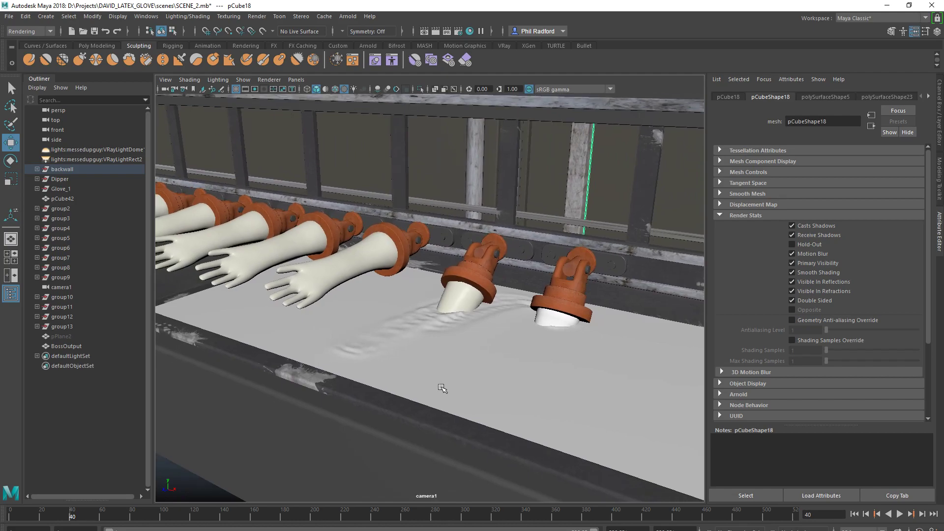
alt+drag(473, 392, 428, 383)
scroll(311, 365, up, 5)
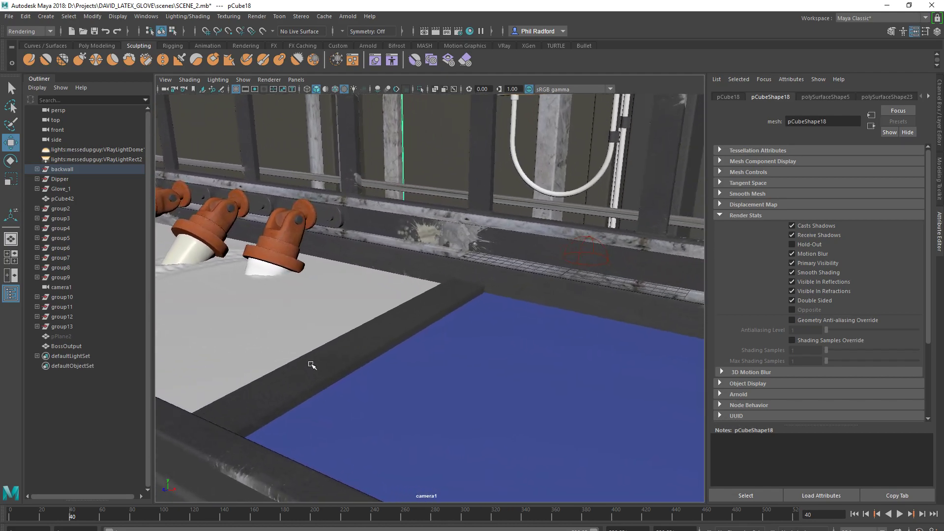
alt+drag(311, 365, 268, 359)
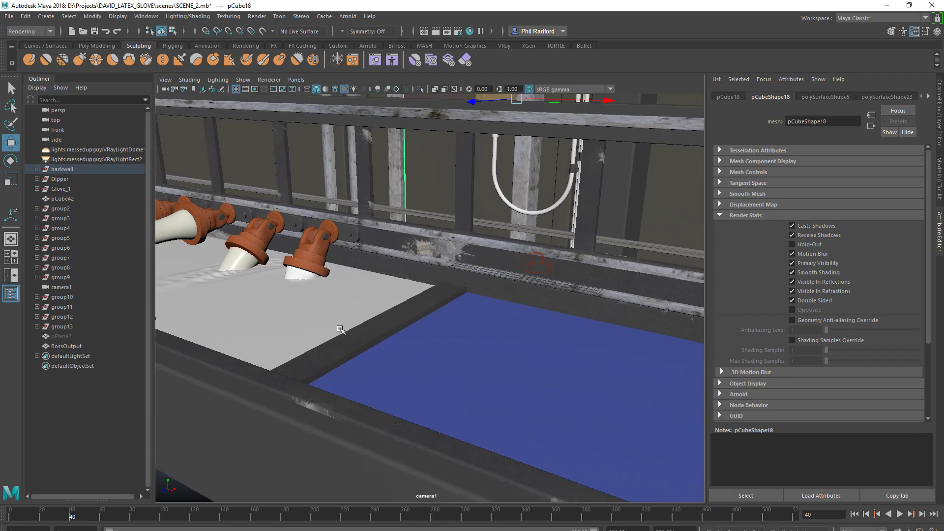
alt+middle_drag(297, 317, 409, 333)
alt+right_drag(409, 332, 433, 366)
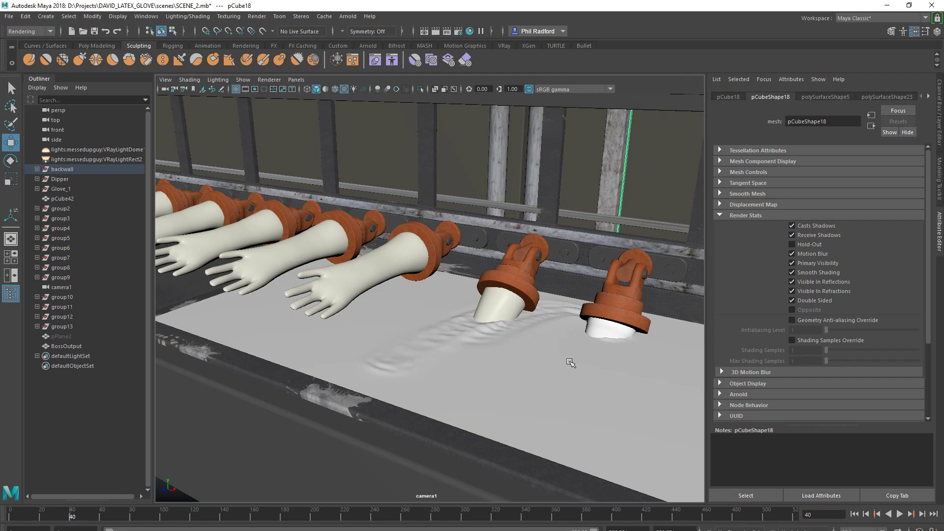
alt+middle_drag(569, 362, 562, 356)
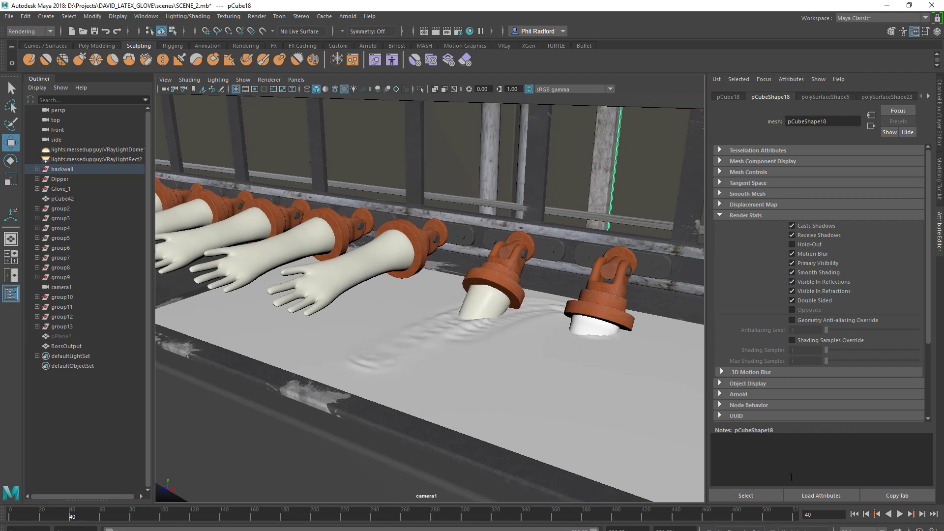
Play the Boss ripple simulation from frame 41 through about frame 96
click(900, 514)
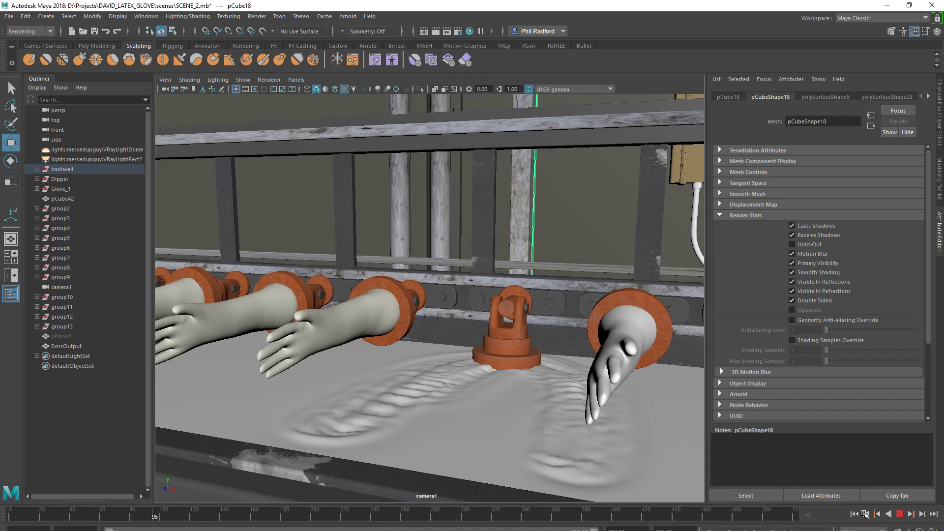
Stop at frame 96, select hull proxies pCube60 and pCube62, then resume playback
key(Escape)
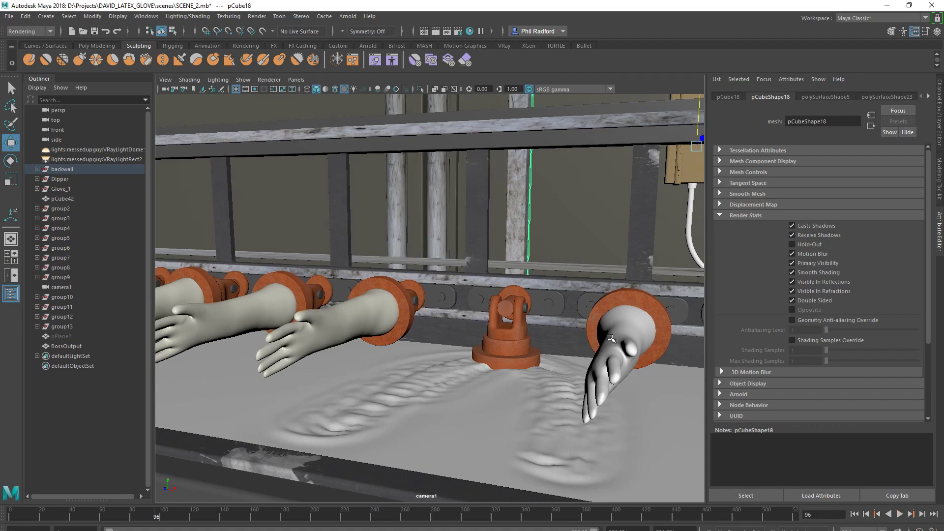
click(601, 342)
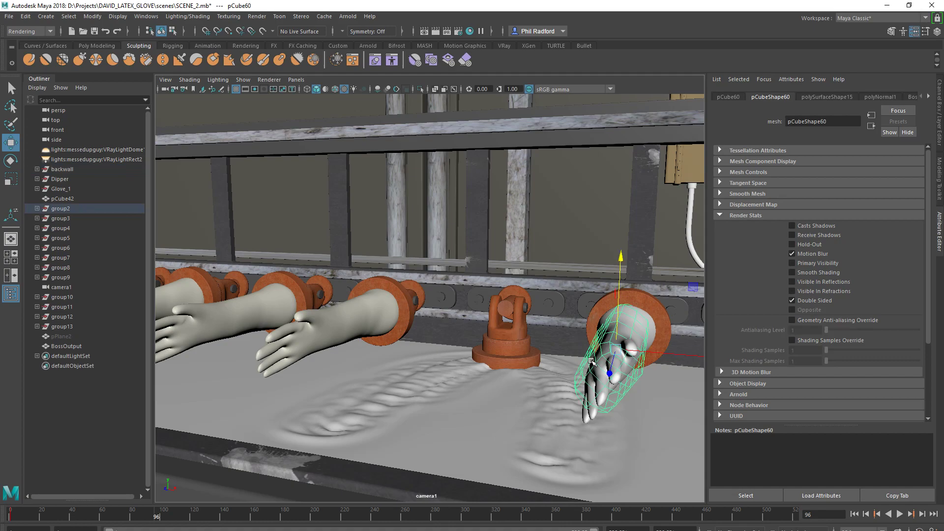
click(333, 333)
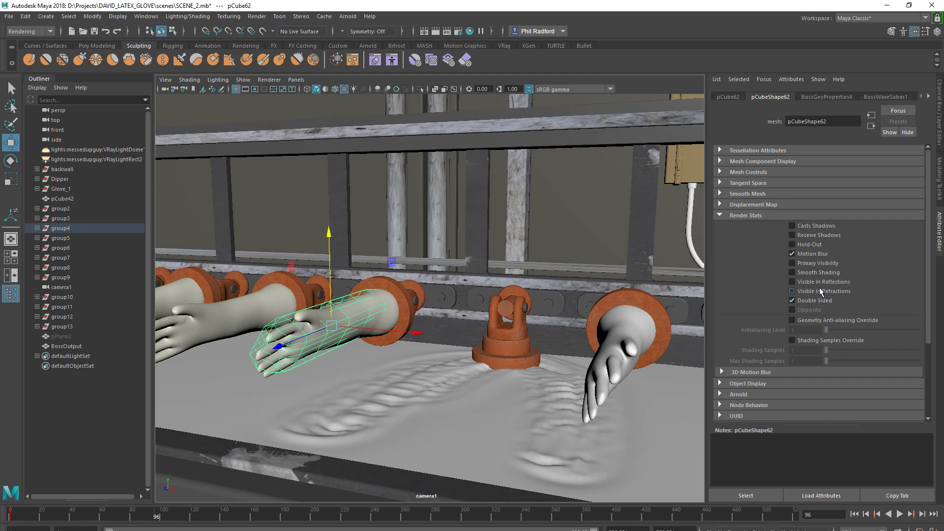
click(900, 514)
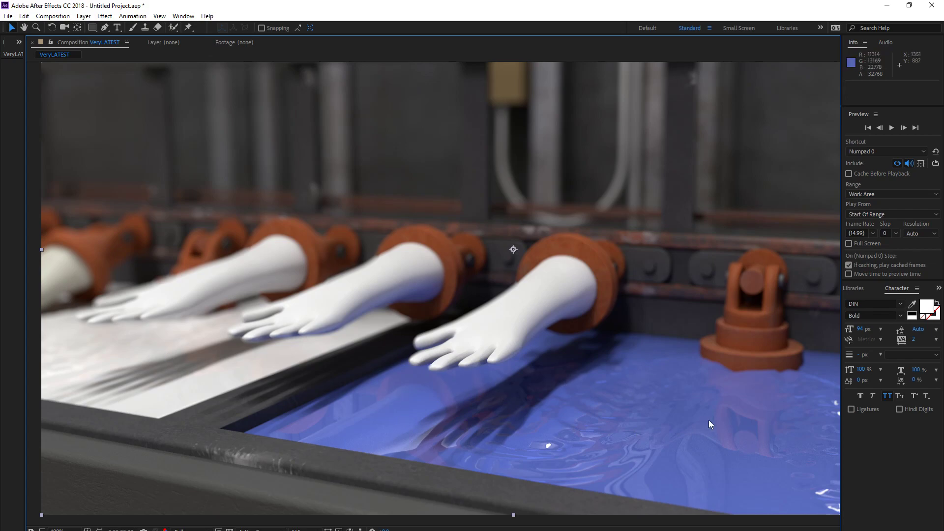
Zoom the VeryLATEST composition viewer out to 50% to see the full rendered frame
key(comma)
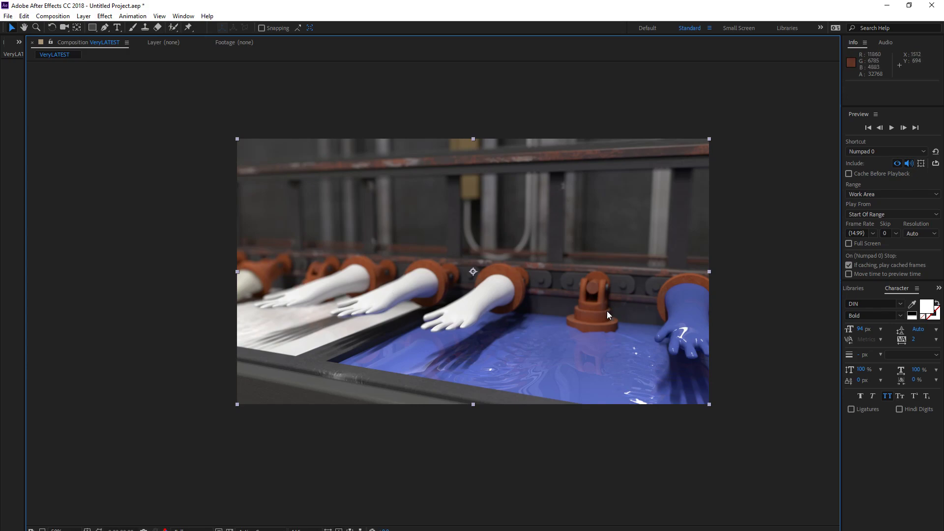
scroll(591, 322, up, 1)
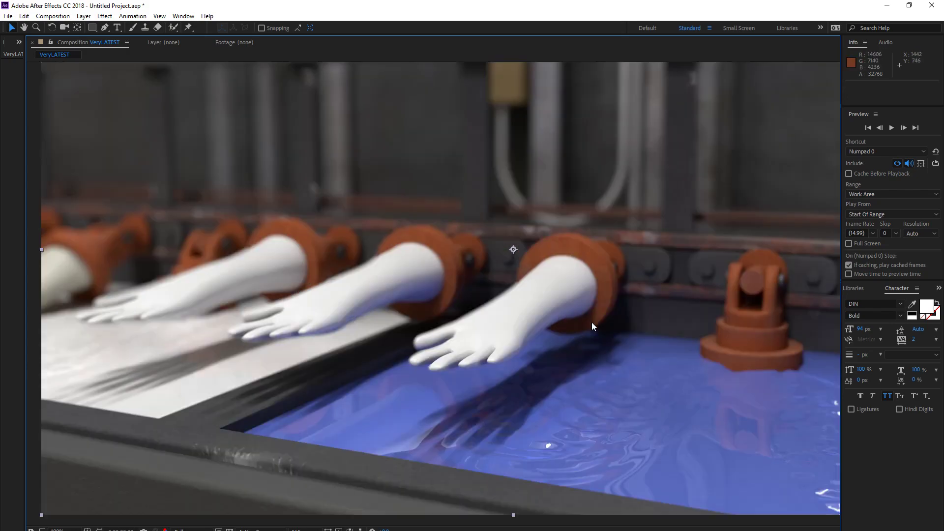
scroll(591, 322, down, 1)
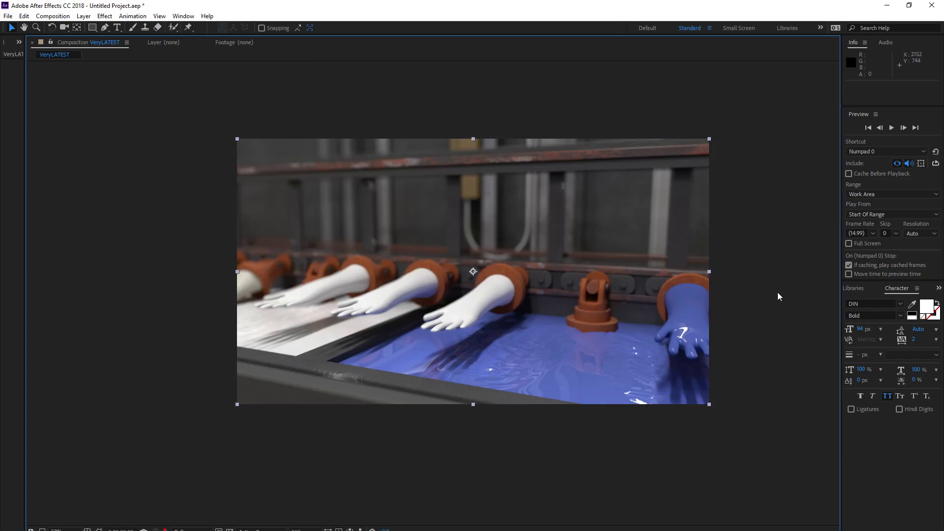
Back in Maya, stop playback at frame 171, save the glove scene and start a new scene
click(886, 5)
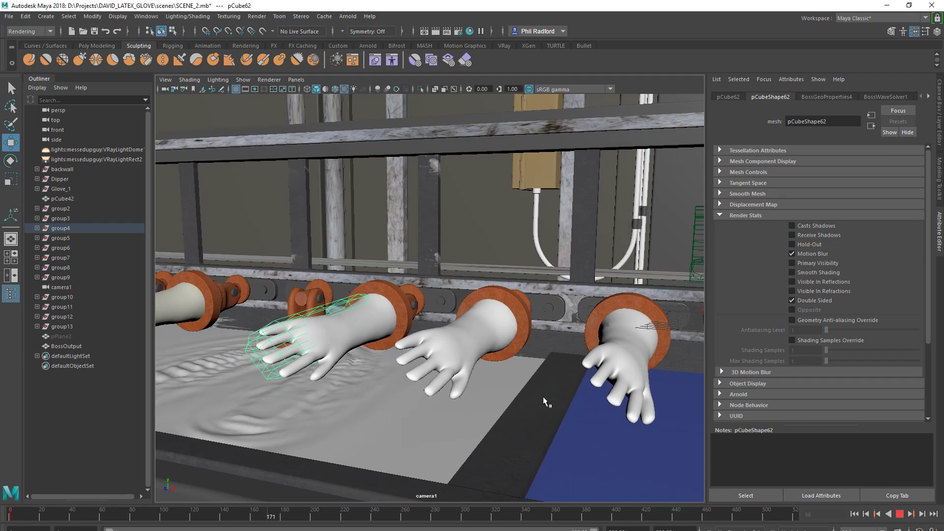
key(Escape)
alt+drag(562, 392, 395, 389)
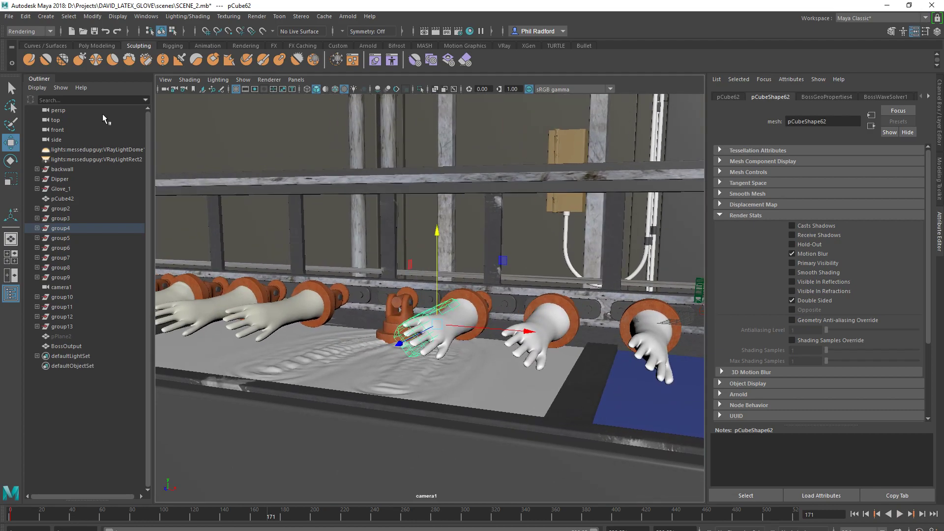
click(9, 16)
click(29, 56)
key(q)
key(w)
click(72, 31)
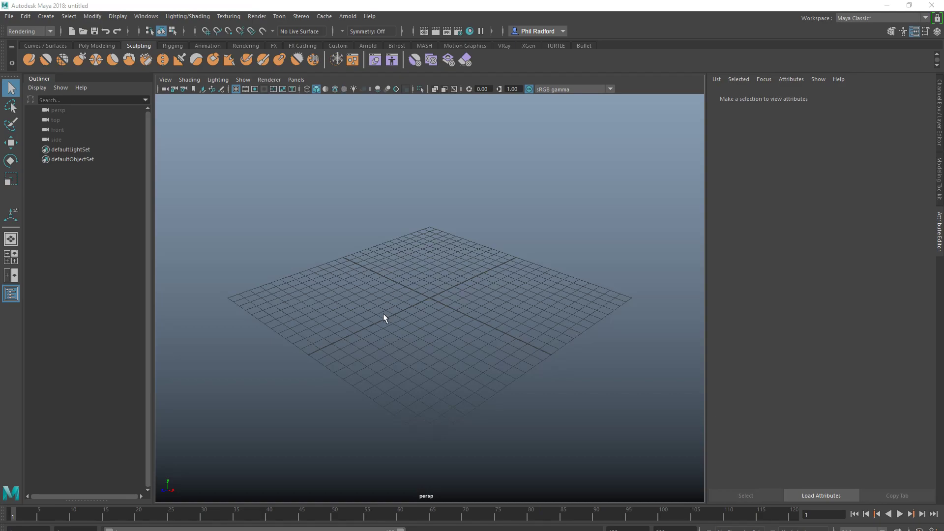
alt+drag(400, 312, 377, 300)
Create a polygon plane and scale it up, stretching it far along X
click(92, 46)
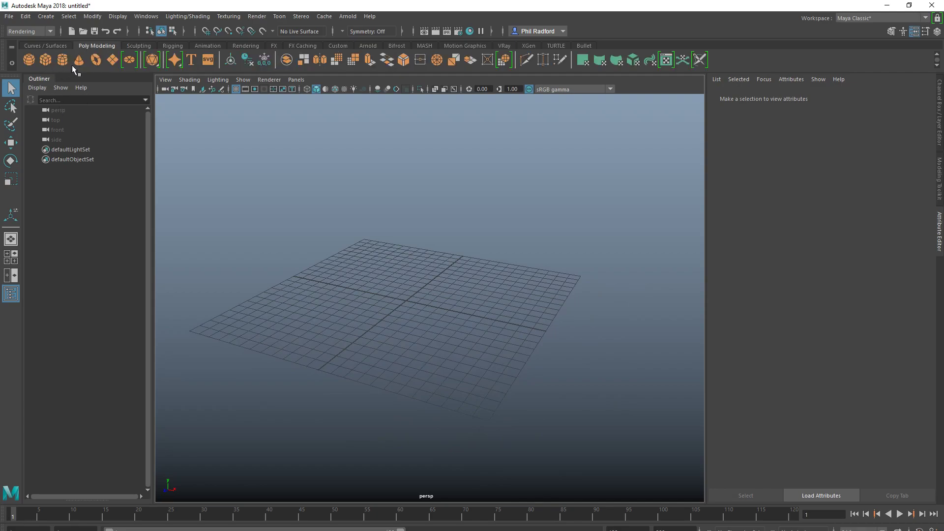
click(112, 60)
key(r)
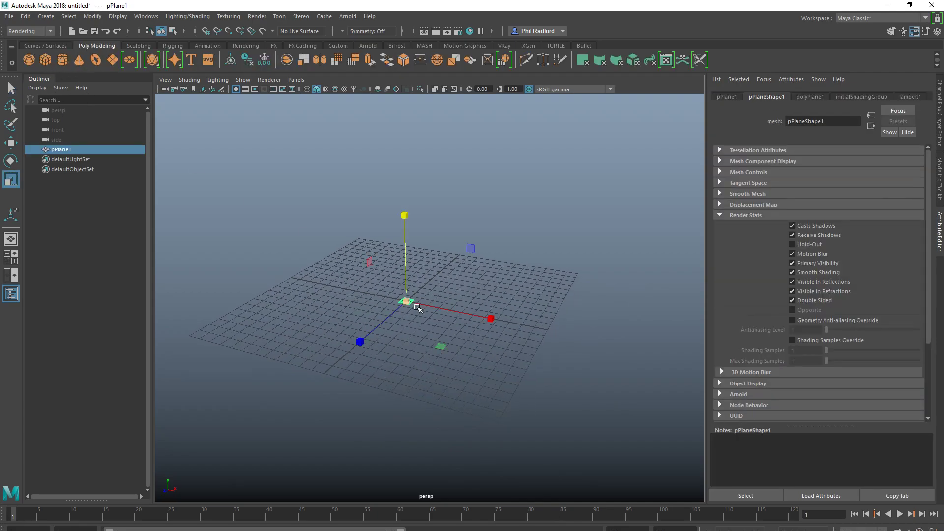
drag(416, 306, 699, 343)
alt+drag(468, 311, 309, 342)
Set the plane's width and height subdivisions to 200 each
click(938, 131)
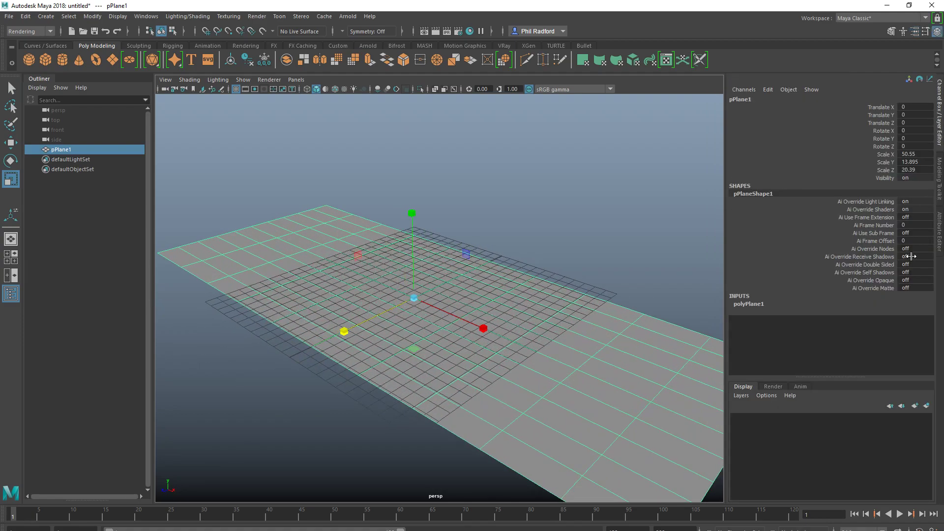
click(750, 305)
double_click(914, 327)
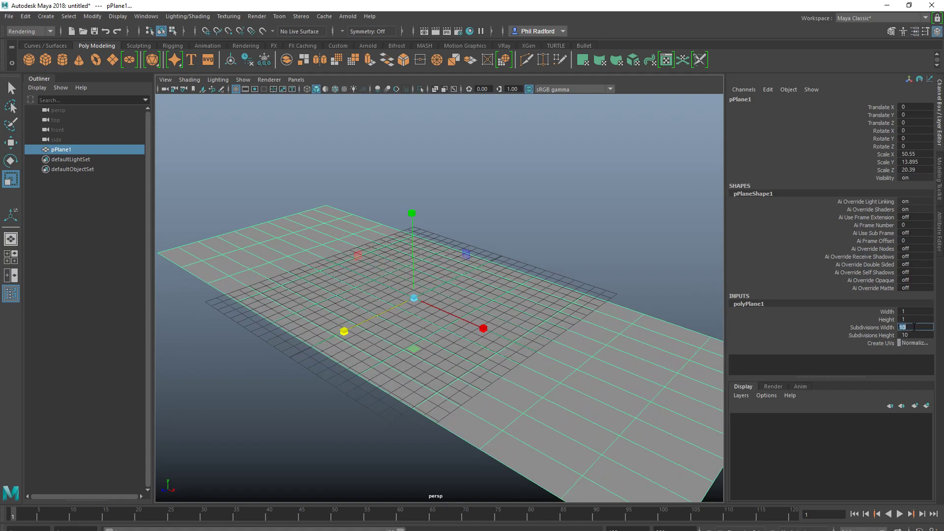
text(200)
key(Return)
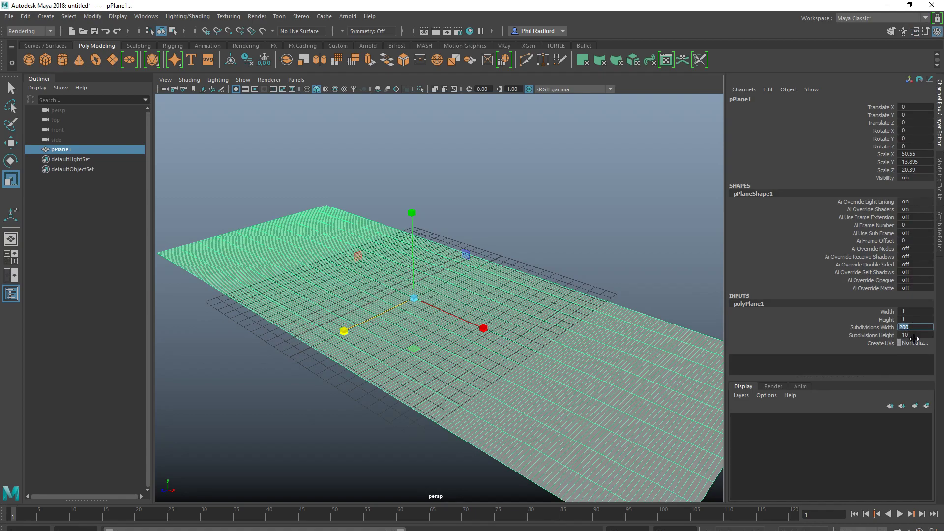
double_click(917, 335)
text(200)
key(Return)
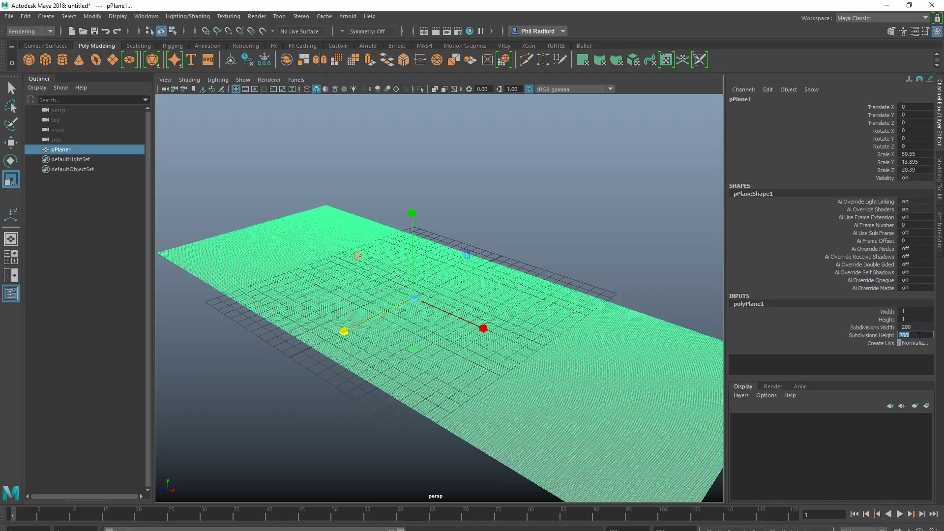
Hide the viewport background grid and deselect the plane
alt+drag(261, 320, 310, 265)
alt+right_drag(310, 265, 583, 342)
alt+drag(463, 337, 407, 289)
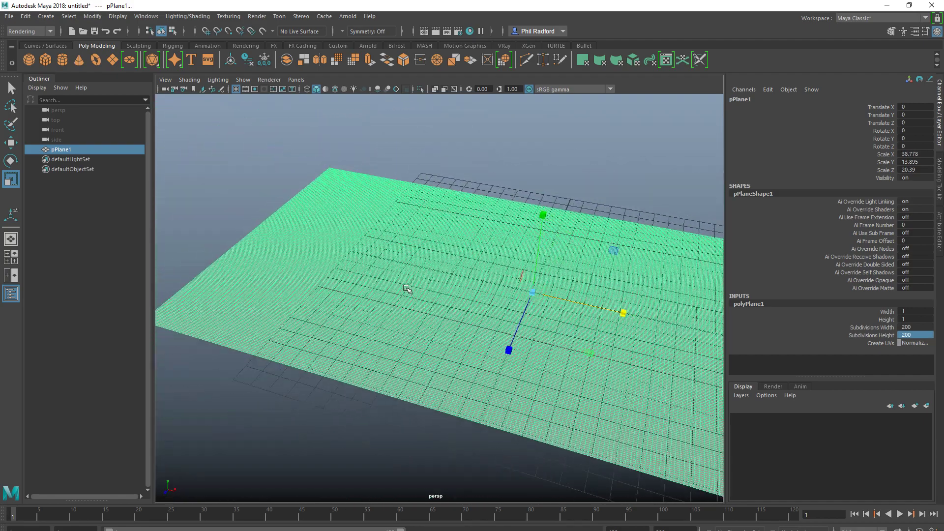
click(116, 16)
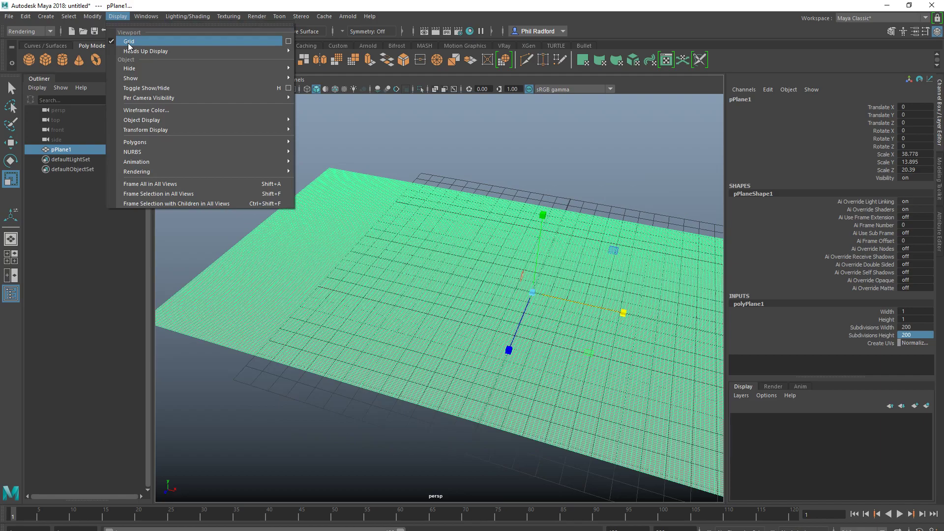
click(123, 40)
alt+drag(422, 272, 413, 209)
click(413, 208)
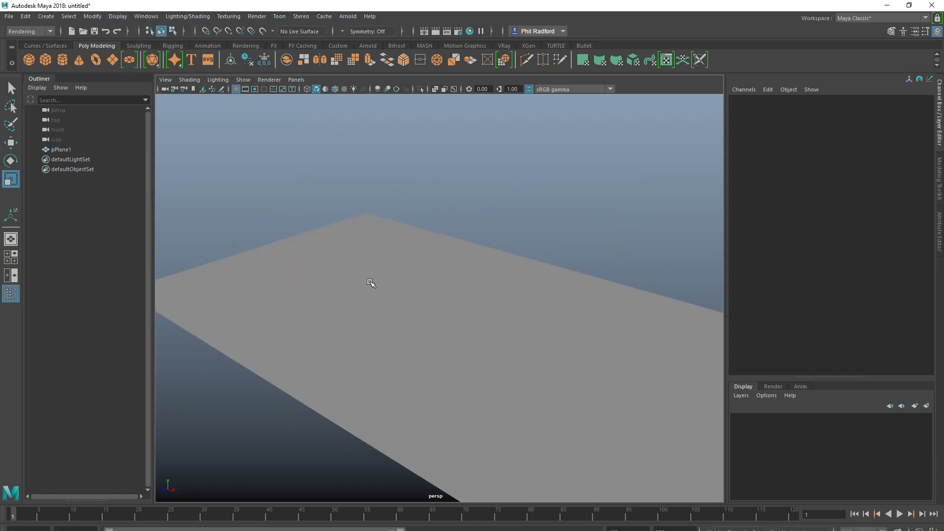
alt+drag(373, 285, 322, 291)
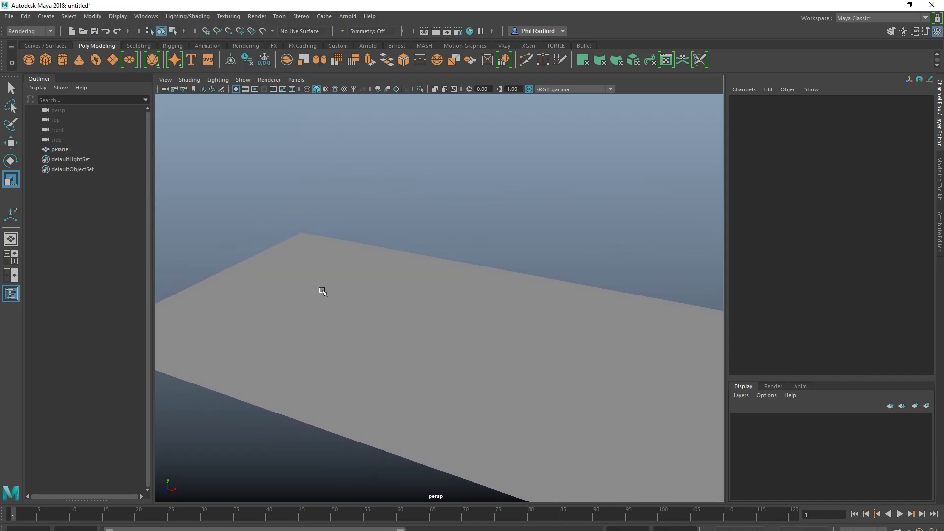
Create a cube scaled to 2.819 × 2.858 × 9.781 and raise it to Translate Y 4.374
click(45, 60)
alt+drag(506, 308, 464, 340)
drag(403, 382, 250, 423)
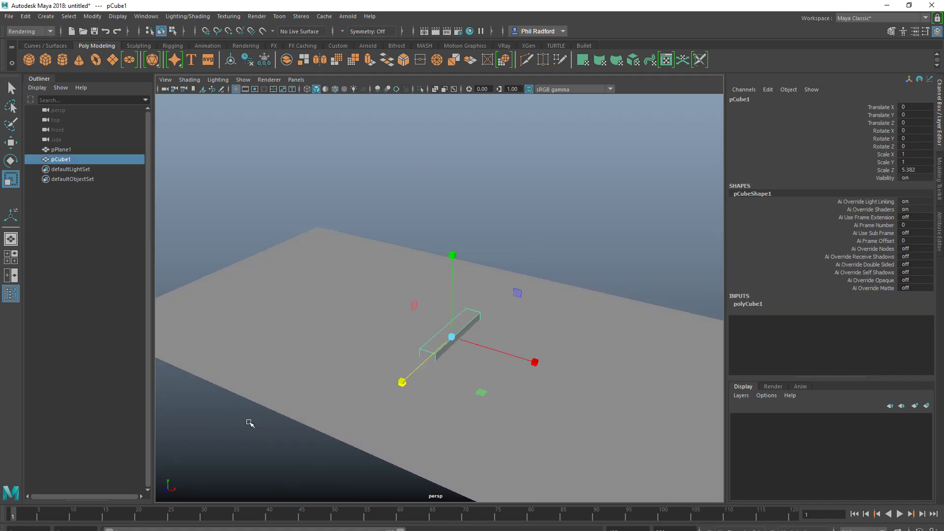
drag(412, 389, 369, 411)
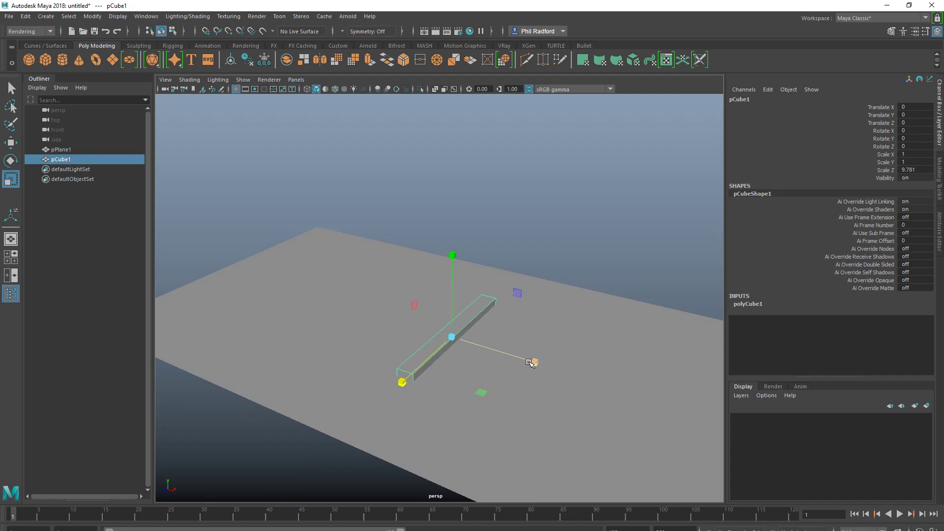
drag(535, 362, 654, 412)
drag(453, 256, 445, 81)
key(w)
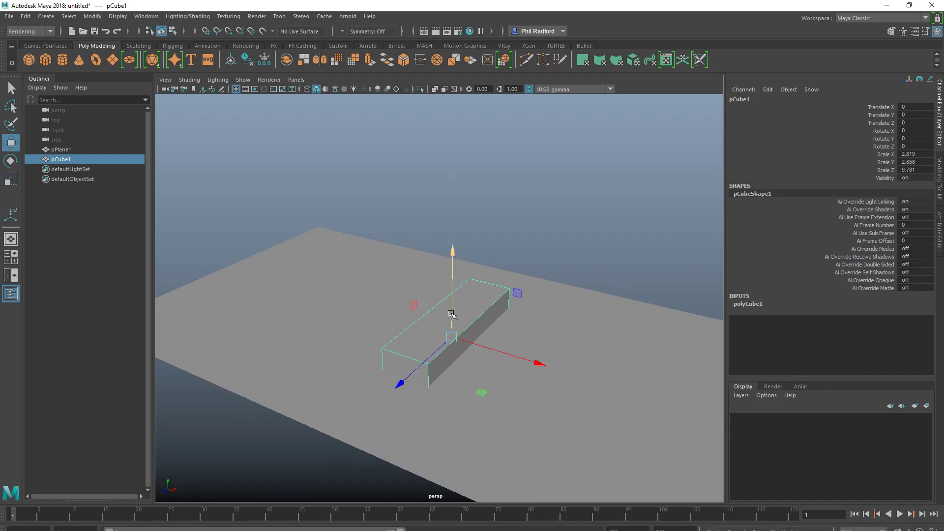
drag(452, 314, 456, 239)
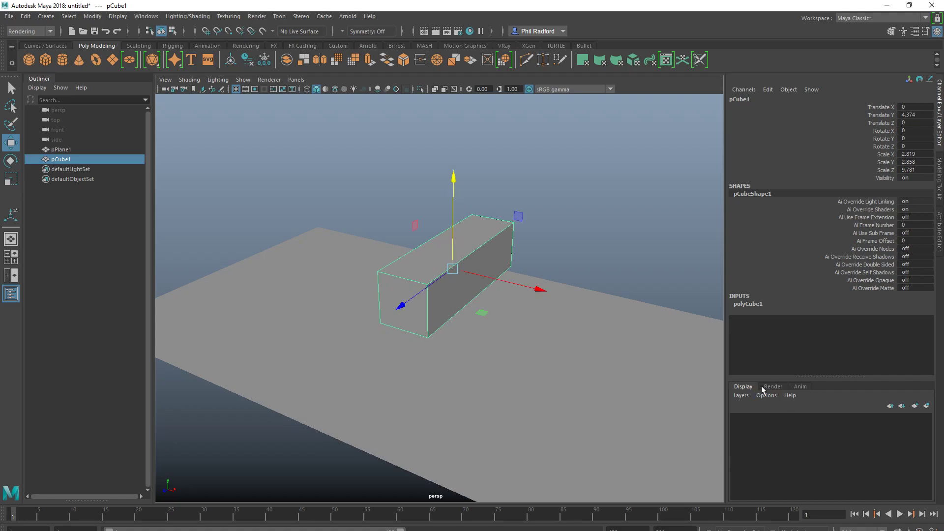
click(755, 304)
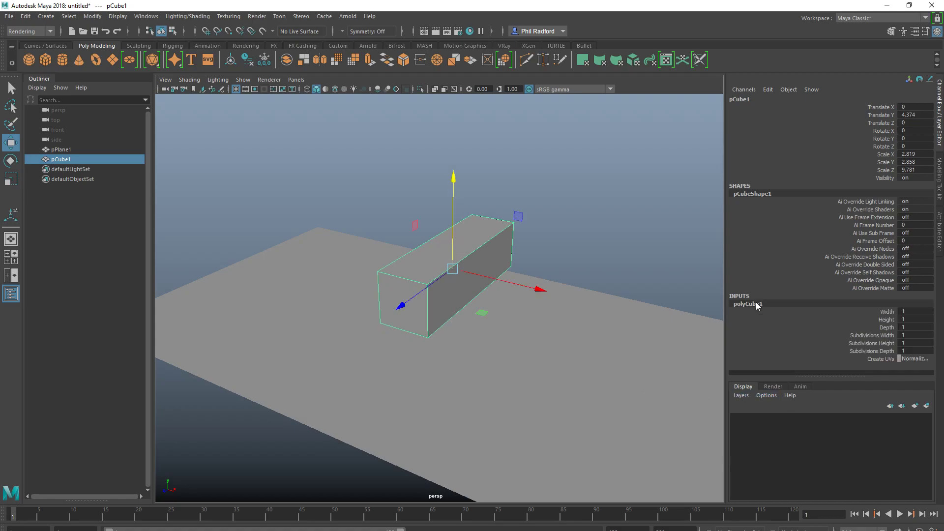
Set the cube's width, height and depth subdivisions to 50 each
click(874, 336)
middle_drag(589, 326, 612, 327)
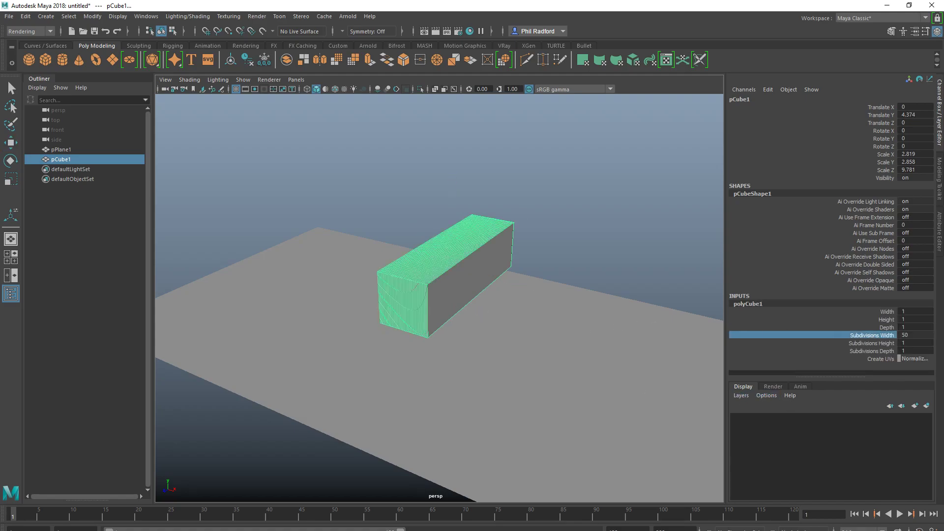
click(880, 343)
middle_drag(880, 343, 882, 338)
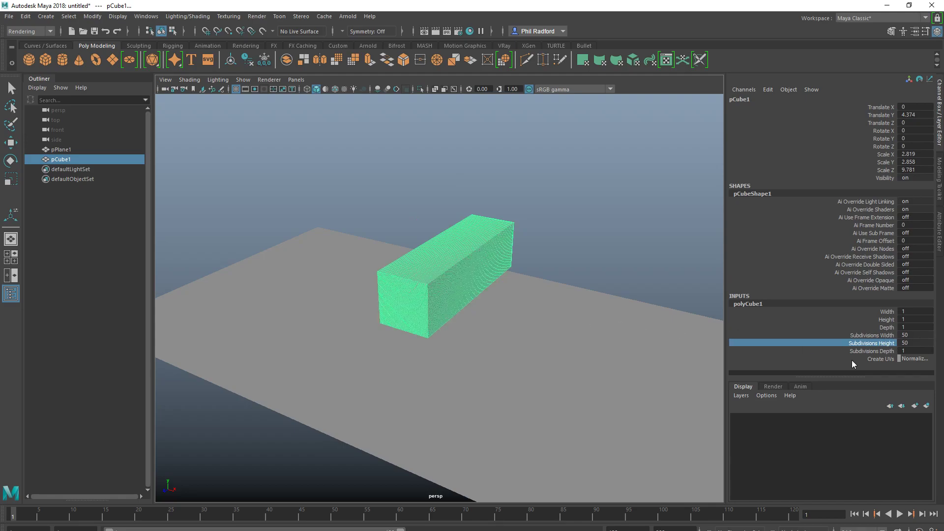
click(868, 351)
middle_drag(637, 348, 658, 344)
alt+drag(658, 344, 472, 344)
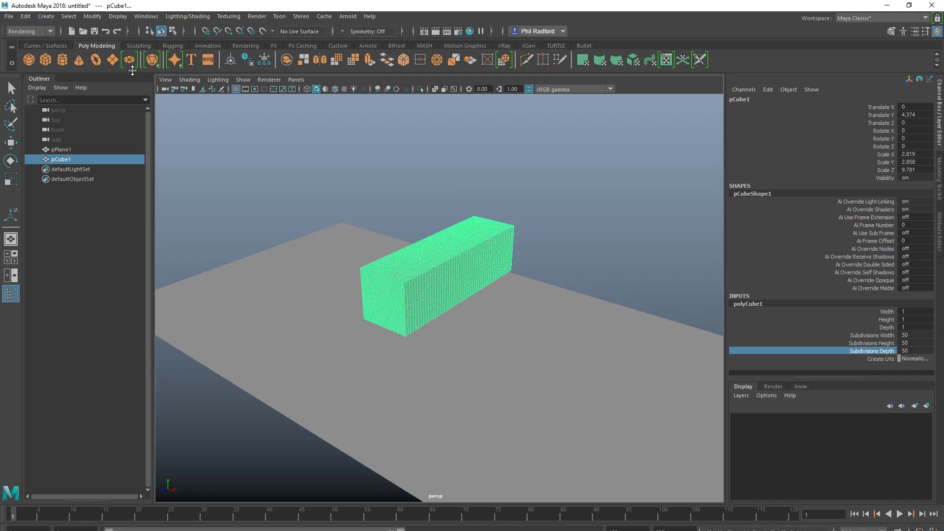
Sculpt the cube into a rounded, wavy hull with bulges on its end, top and middle
click(139, 46)
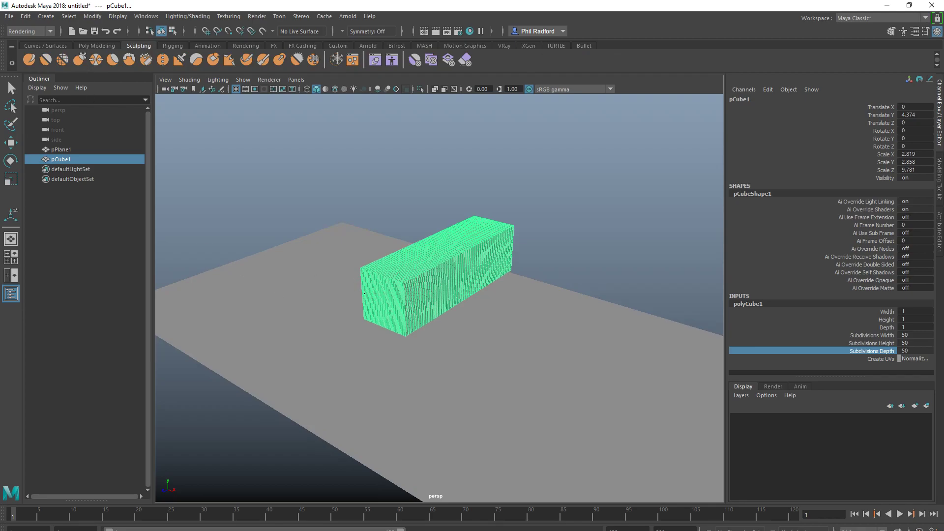
drag(379, 299, 354, 303)
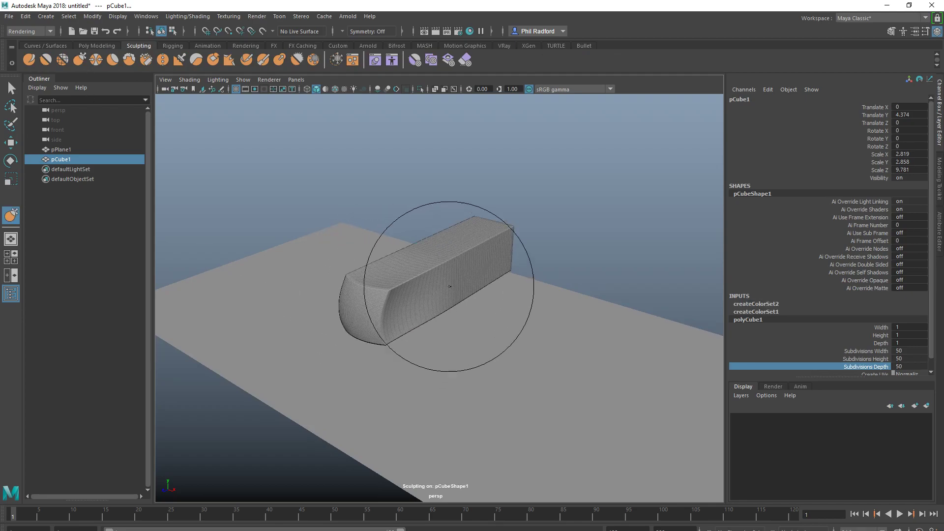
drag(449, 286, 438, 246)
mouse_move(430, 213)
mouse_down()
mouse_move(418, 231)
mouse_move(455, 272)
mouse_move(384, 285)
mouse_move(411, 305)
mouse_move(447, 294)
mouse_move(472, 308)
mouse_up()
key(w)
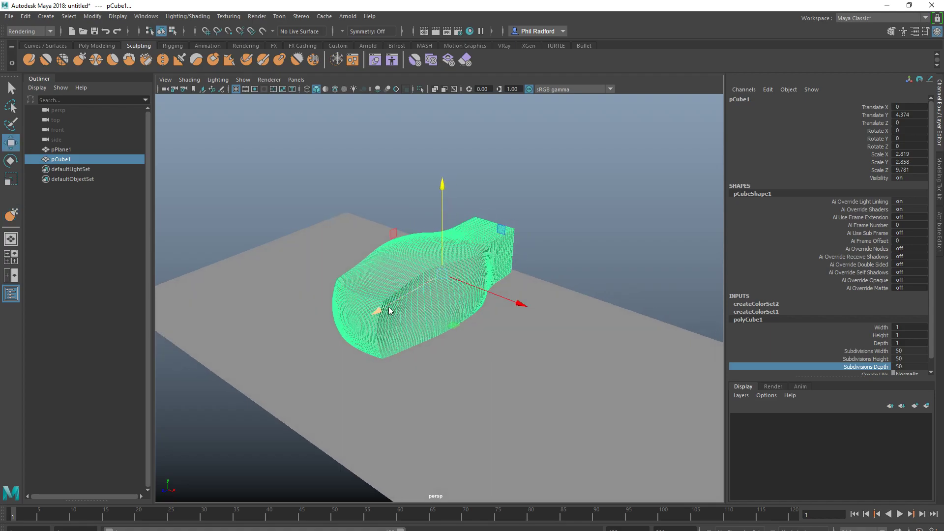
Move the pivot to the hull's end, shift it to Z -4.767, and keyframe rotation at frame 1
alt+drag(404, 308, 486, 286)
key(d)
key(d)
drag(506, 253, 487, 255)
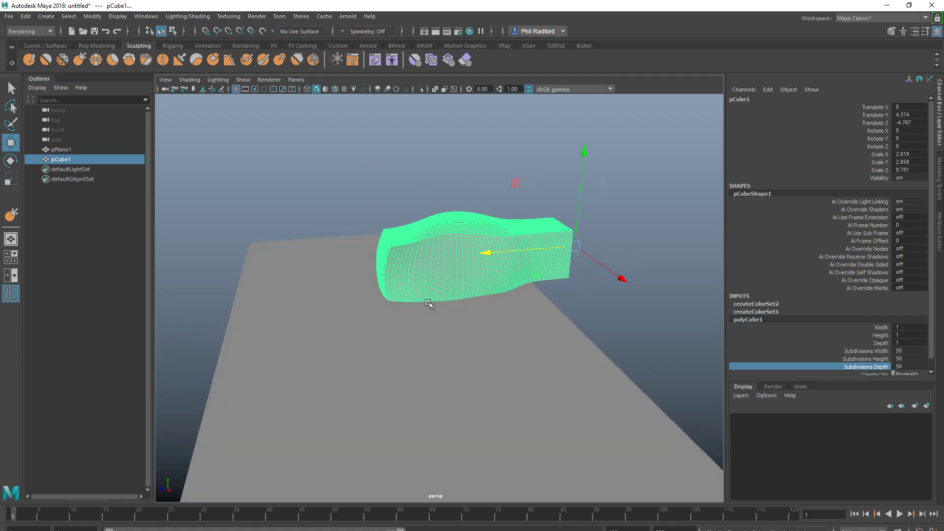
alt+drag(427, 306, 425, 280)
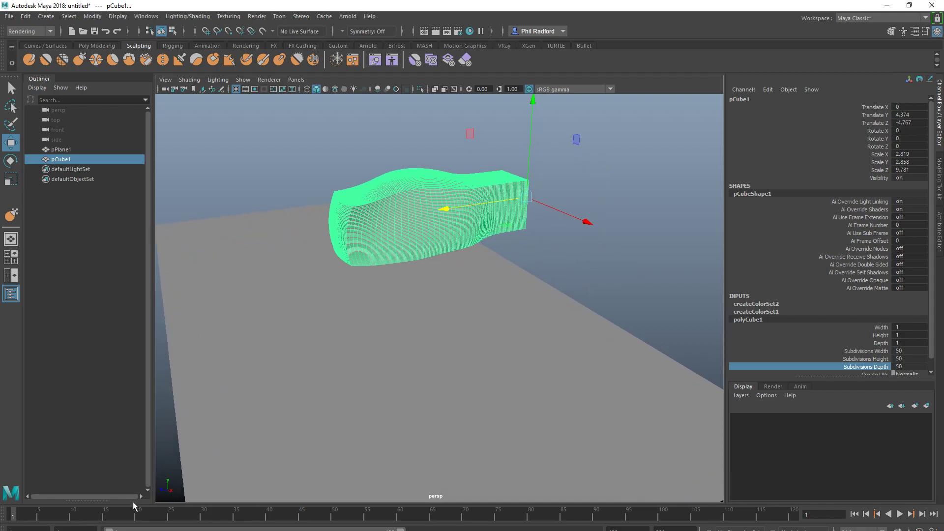
key(shift+e)
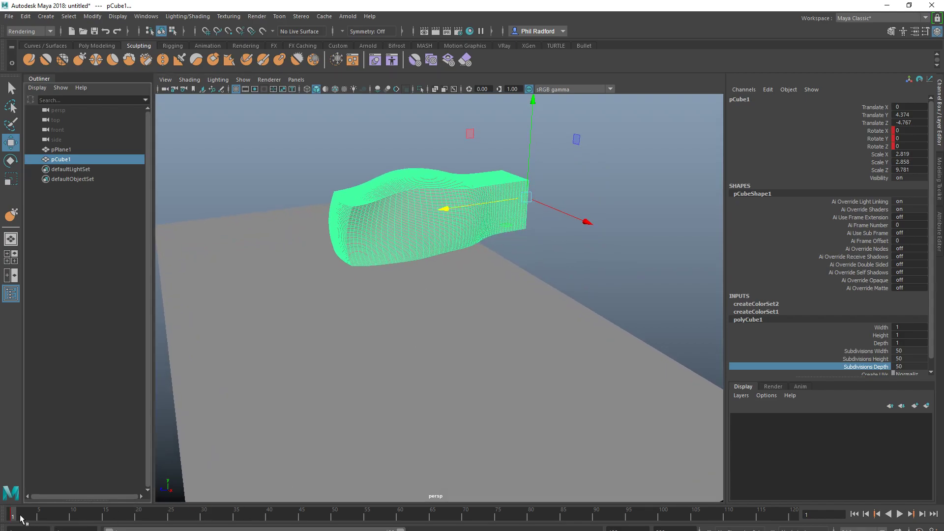
At frame 50, tilt the hull 33.452 on X, keyframe it, and play back the animation
drag(21, 519, 334, 519)
key(e)
drag(475, 143, 465, 194)
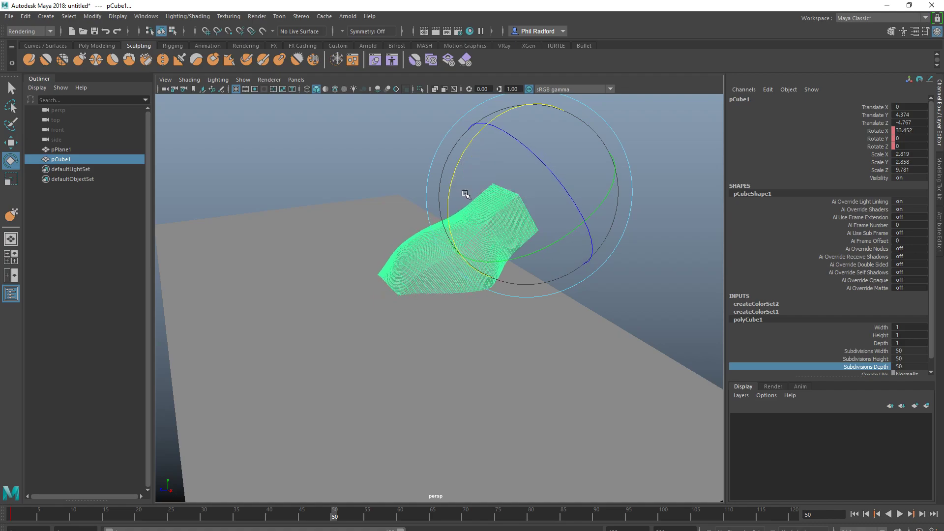
key(shift+e)
key(alt+v)
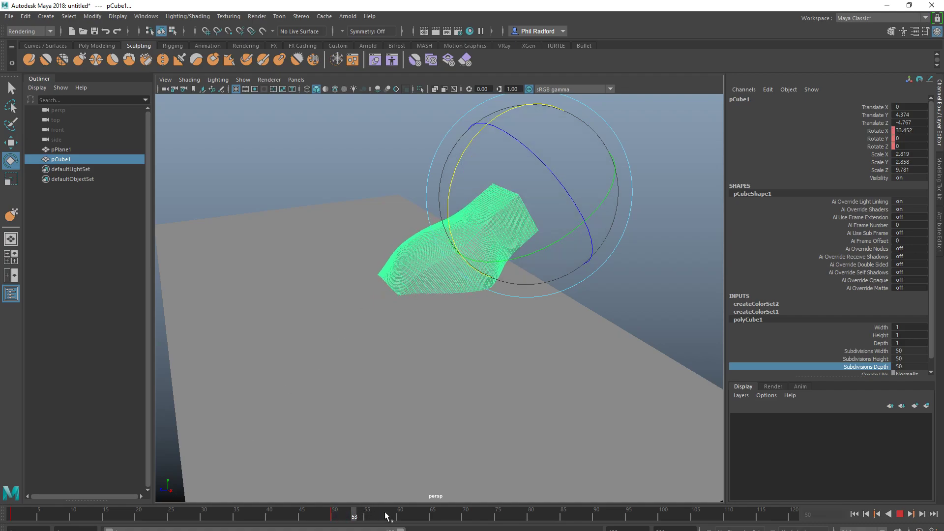
click(563, 522)
Slide the hull to X 9.162, key it upright at frame 120, and replay the animation
key(w)
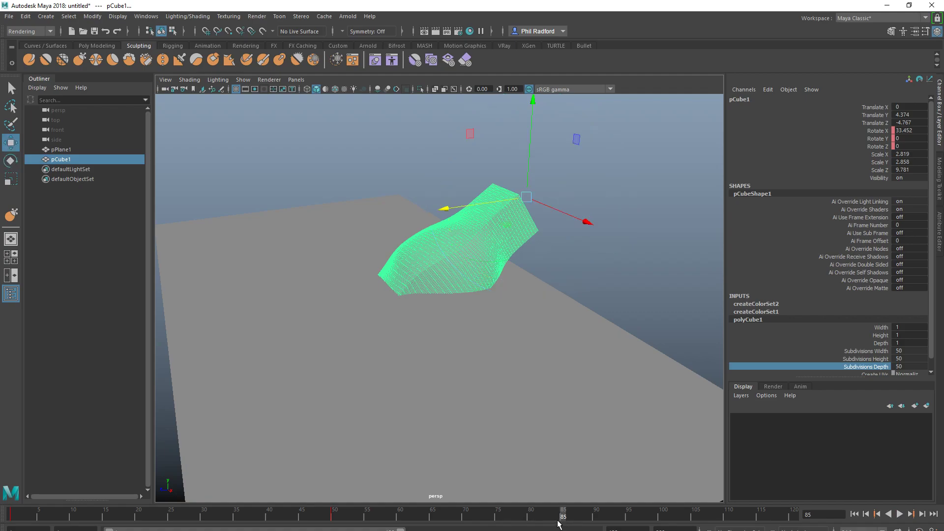
drag(566, 201, 714, 321)
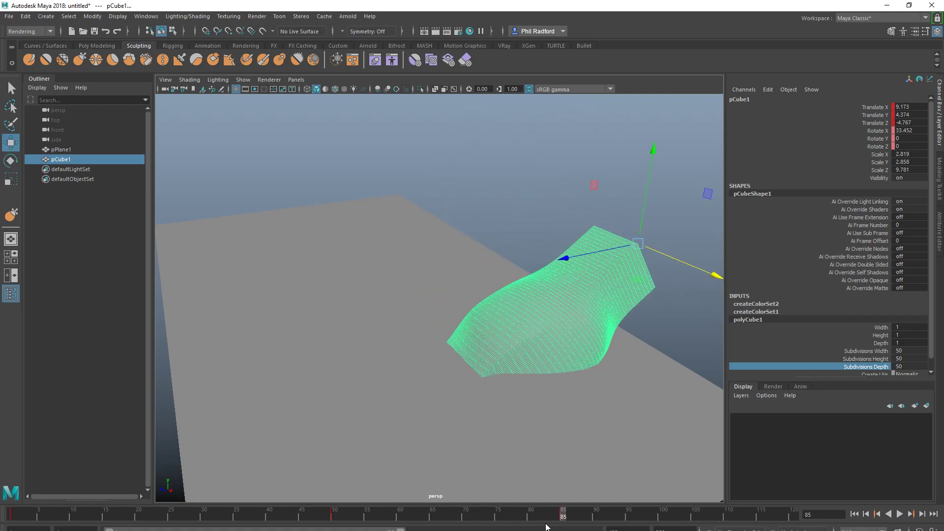
drag(567, 520, 792, 514)
key(e)
drag(567, 260, 578, 206)
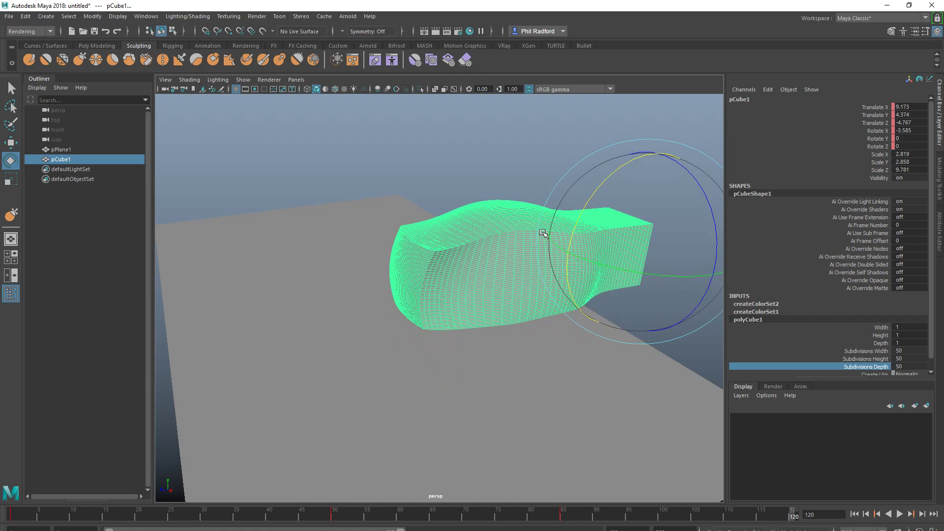
key(s)
click(855, 514)
key(alt+v)
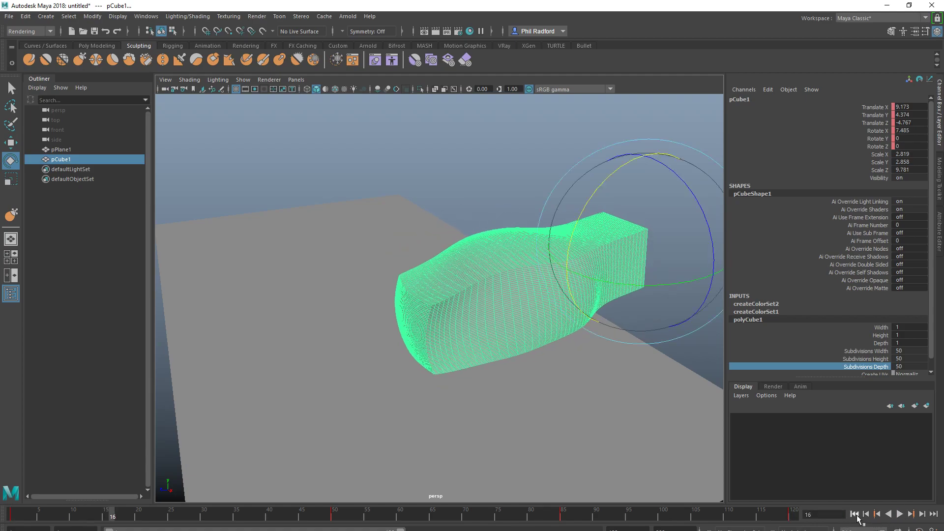
click(854, 514)
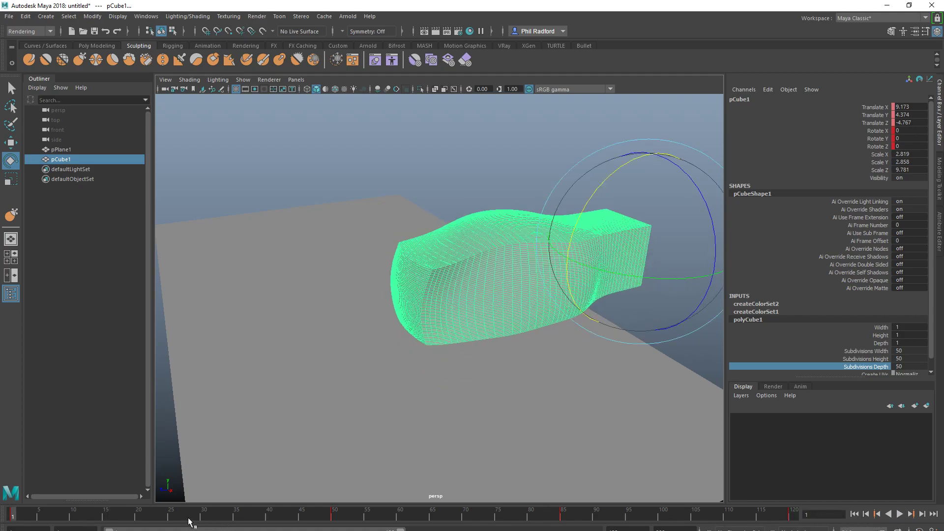
key(alt+v)
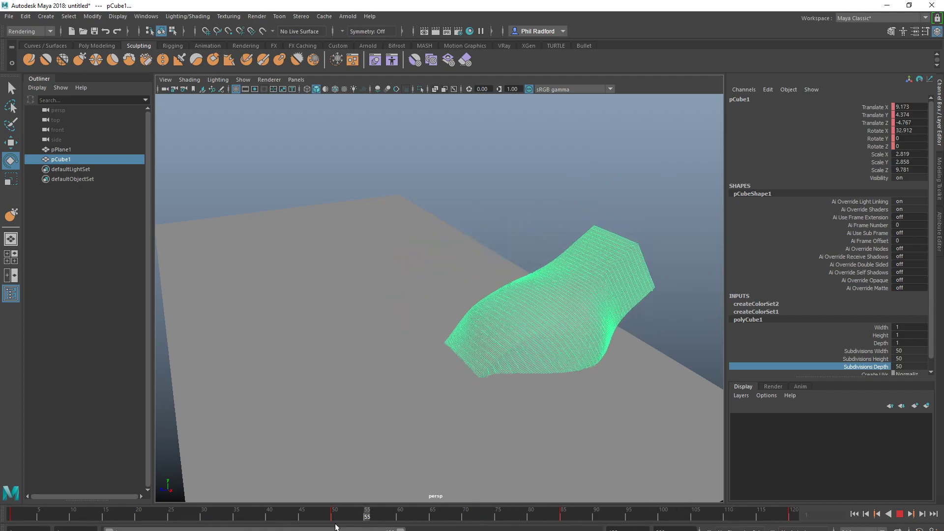
click(11, 514)
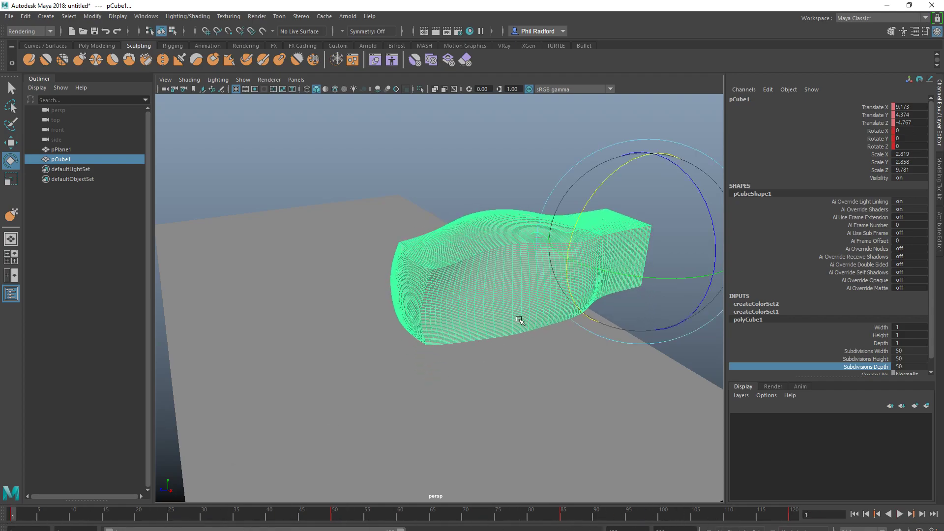
Move the hull's start to X -2.19, play the animation, and scrub back to frame 1
key(w)
drag(724, 271, 529, 285)
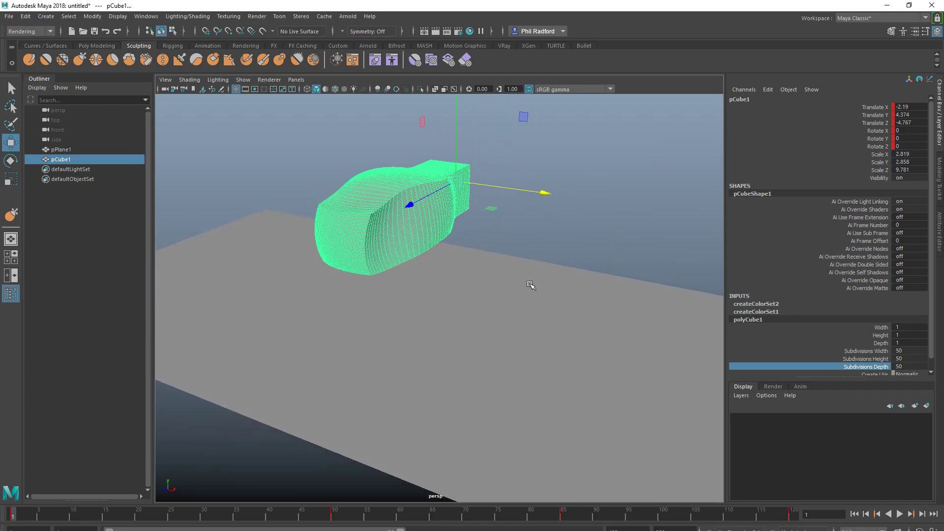
key(alt+v)
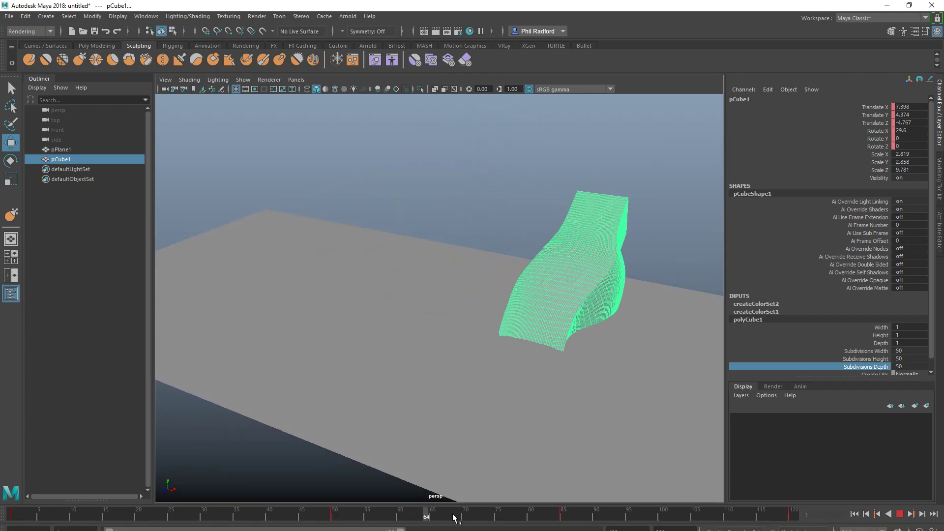
drag(687, 516, 12, 514)
alt+drag(481, 329, 610, 224)
Create a new poly cube, pCube2, and scale it up and wider along X
click(609, 225)
mouse_move(594, 316)
alt+mouse_down()
mouse_move(552, 316)
mouse_move(590, 310)
alt+mouse_up()
click(97, 45)
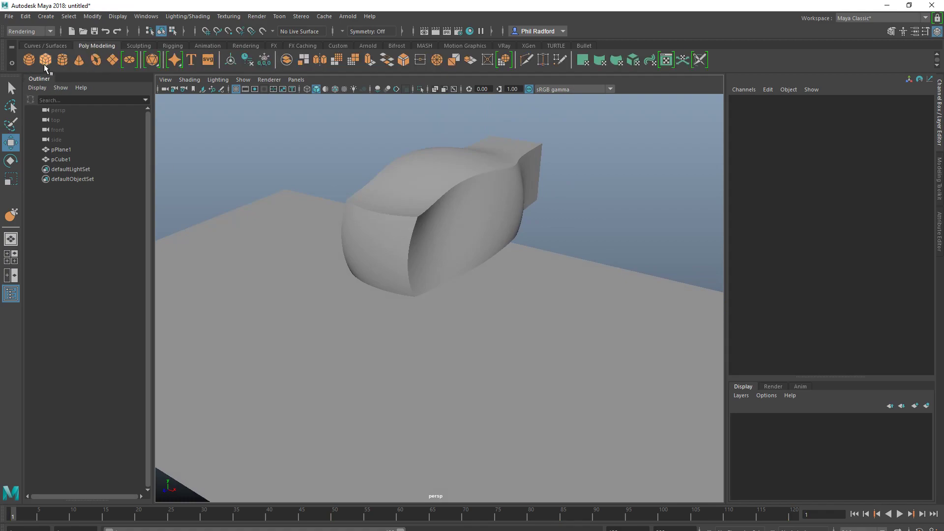
shift+right_drag(471, 308, 465, 327)
key(r)
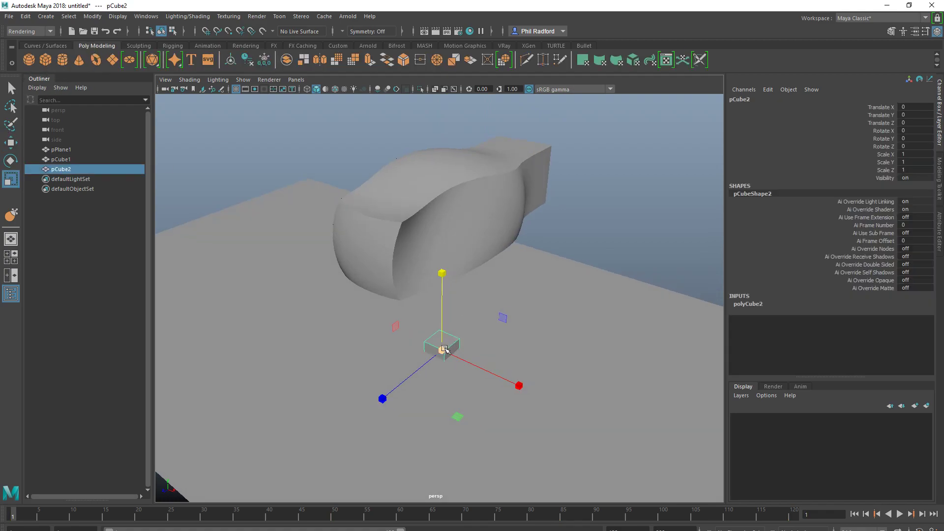
drag(441, 351, 345, 432)
drag(382, 398, 211, 497)
drag(520, 385, 537, 390)
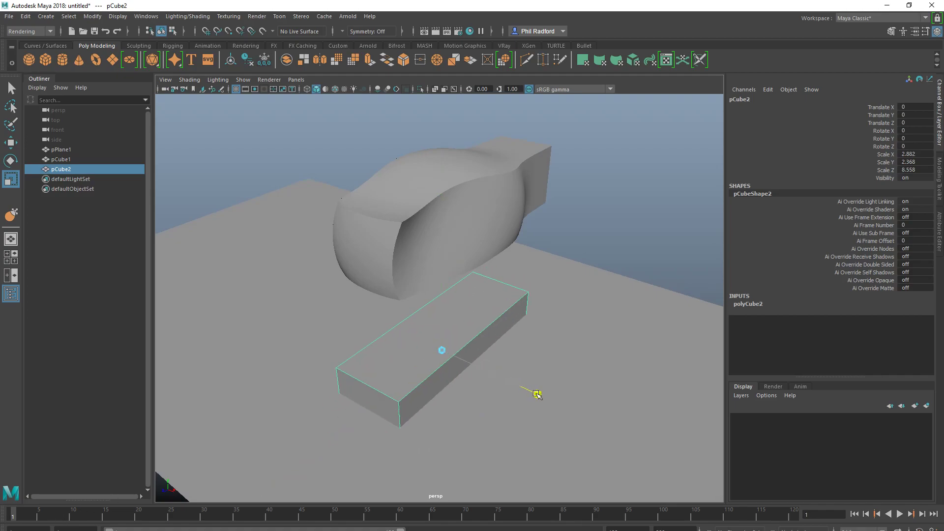
Position the box at X -2.814, Y 3.77, Z -3.481 with Scale Y 3.783 around the hull
key(w)
drag(442, 315, 426, 187)
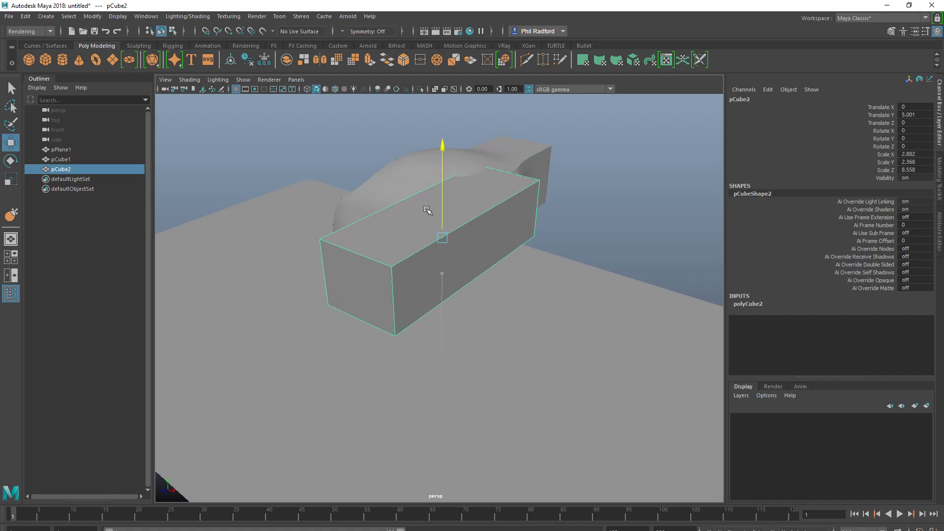
alt+drag(427, 210, 377, 209)
drag(290, 182, 327, 201)
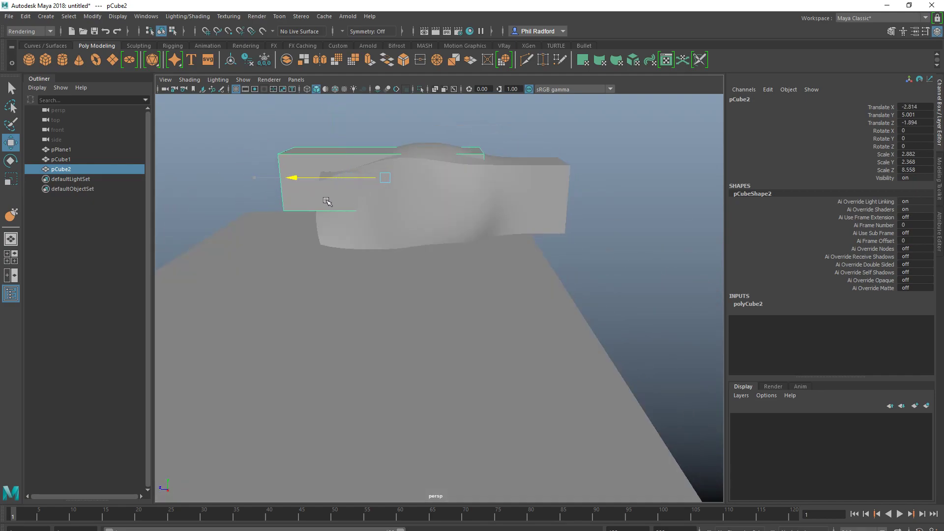
drag(379, 151, 377, 178)
key(r)
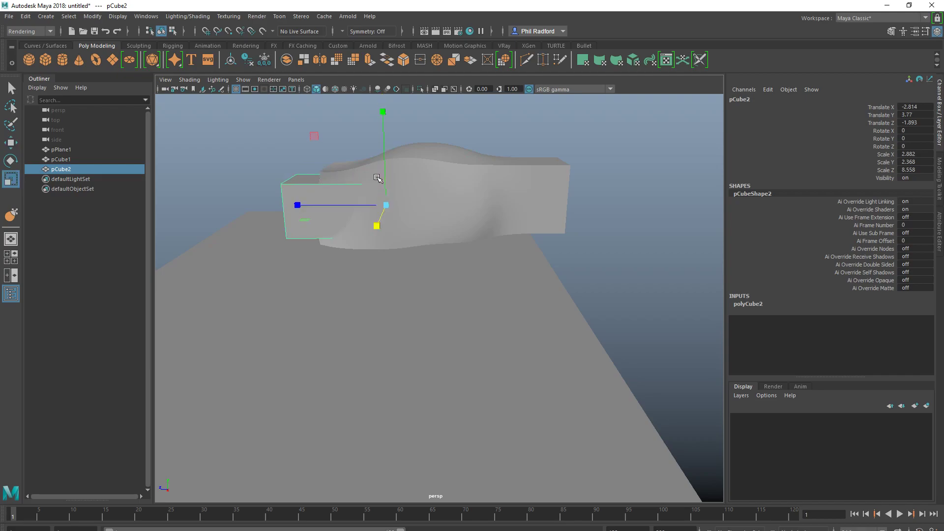
drag(385, 119, 459, 268)
key(w)
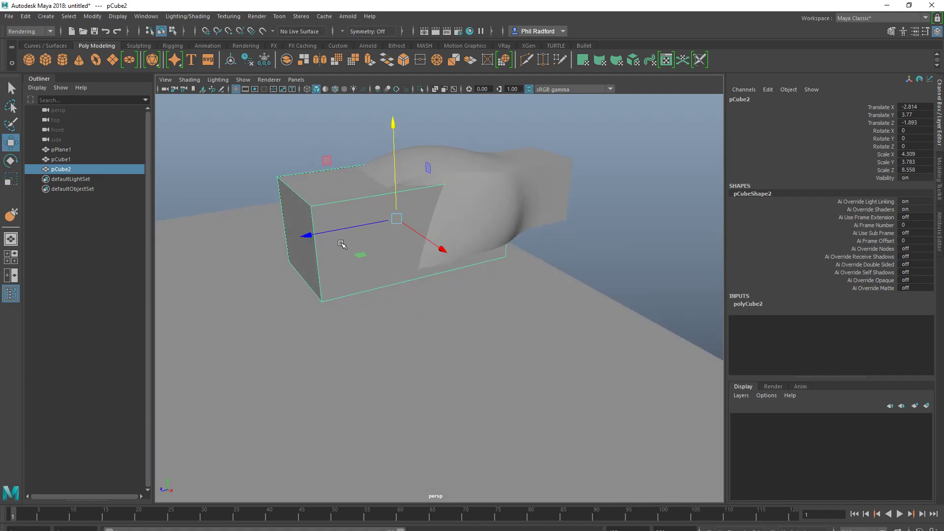
drag(343, 244, 350, 235)
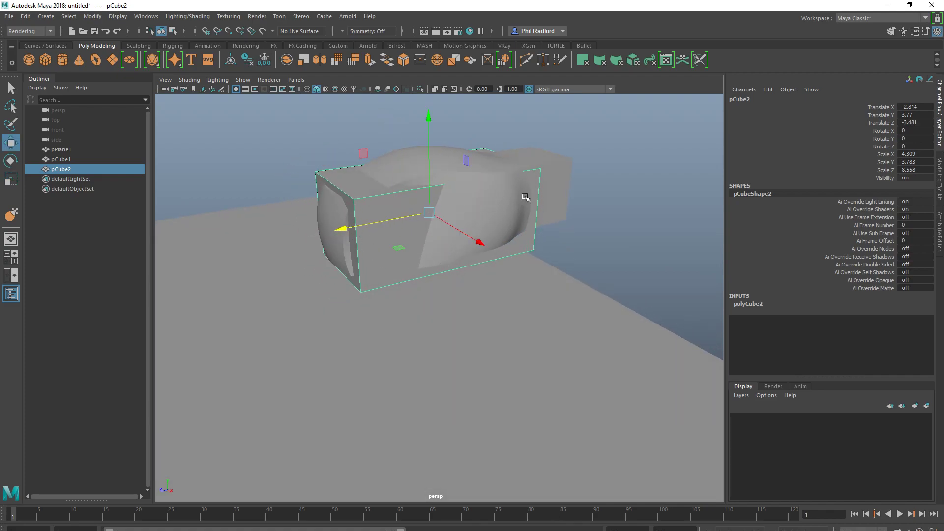
alt+drag(523, 208, 601, 248)
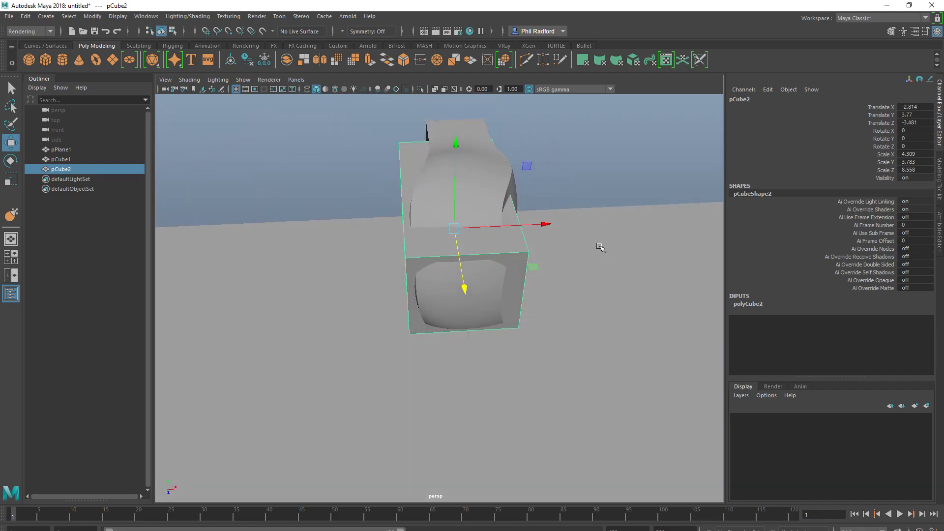
mouse_move(563, 305)
alt+mouse_down()
mouse_move(542, 318)
mouse_move(553, 309)
alt+mouse_up()
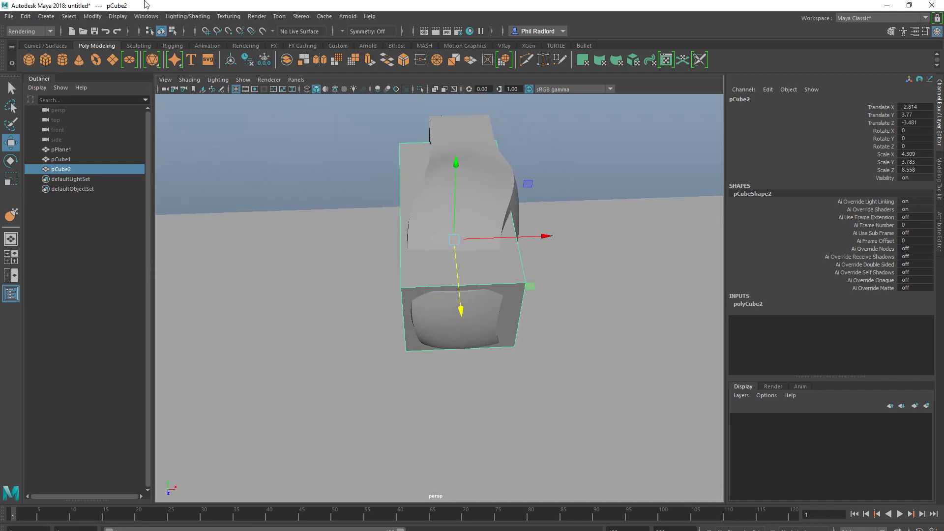
Raise pCube2's polyCube2 depth subdivisions to 3
click(758, 305)
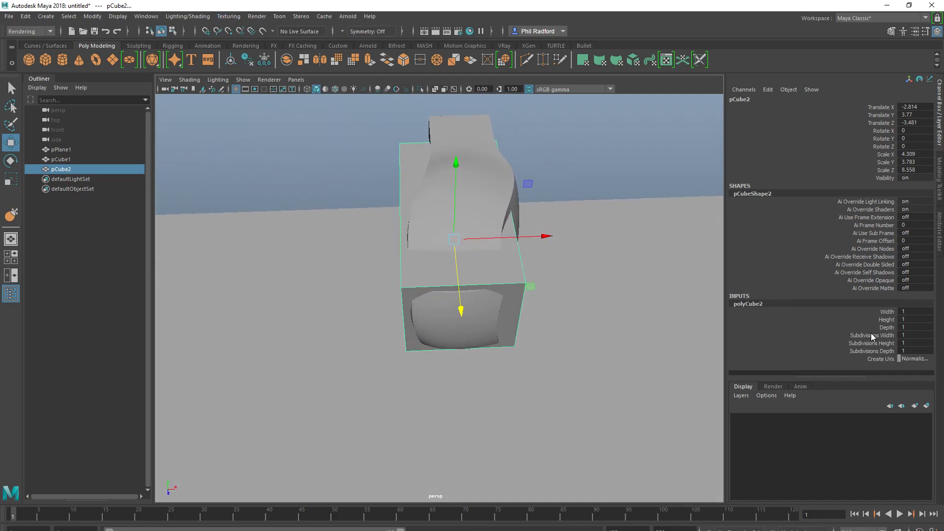
click(873, 336)
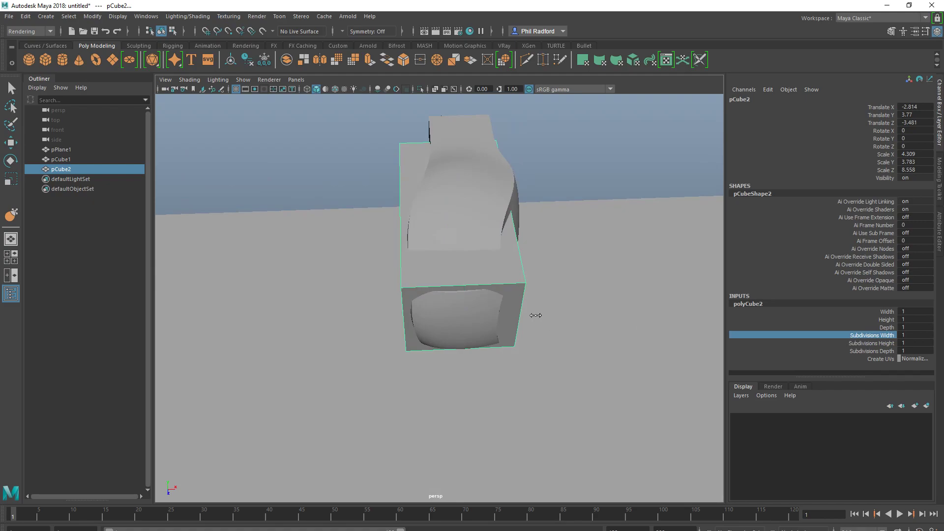
click(875, 344)
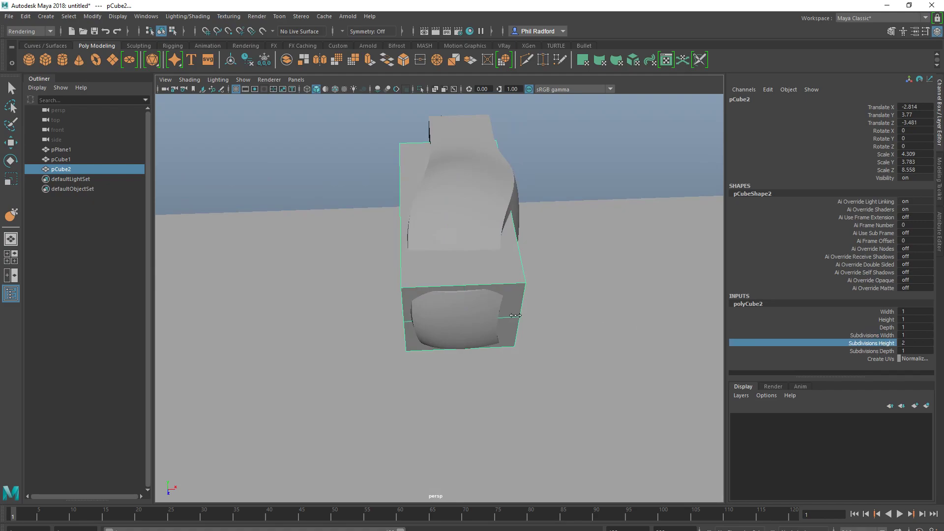
click(871, 351)
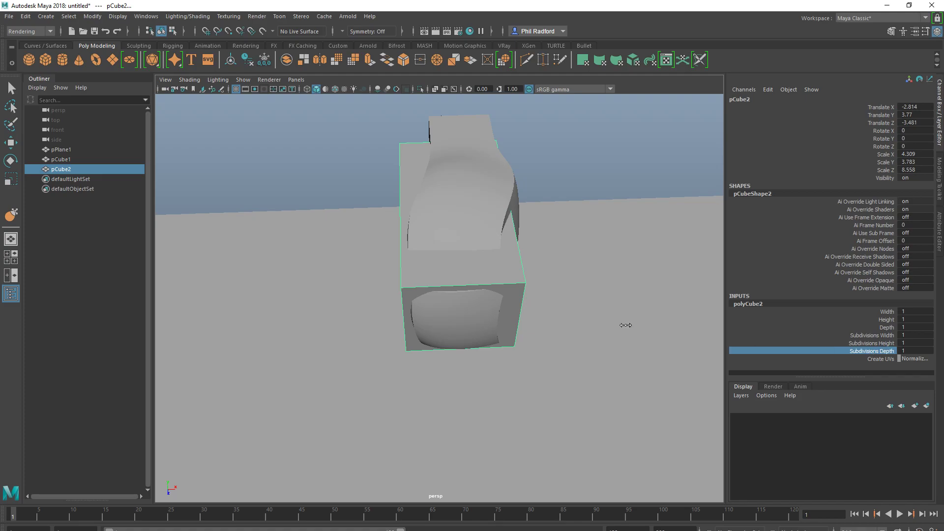
alt+drag(364, 276, 410, 277)
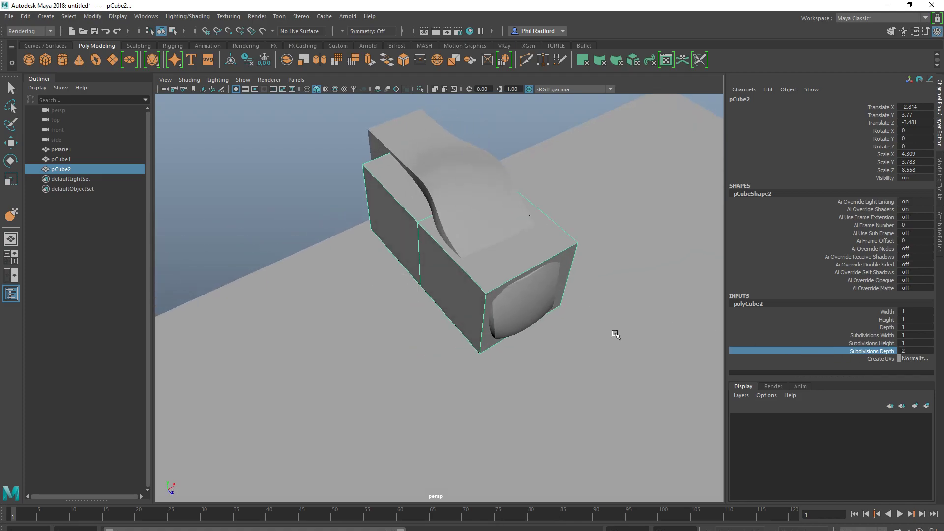
middle_drag(616, 334, 611, 331)
alt+drag(611, 331, 403, 225)
Move the end and middle vertices so the box tapers around the hull
right_drag(400, 226, 293, 215)
drag(413, 316, 206, 109)
key(w)
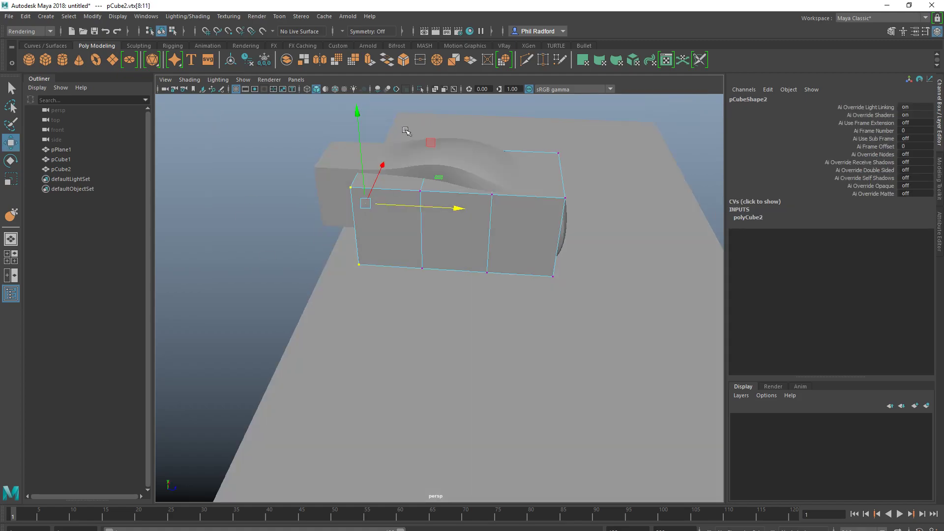
drag(433, 207, 410, 194)
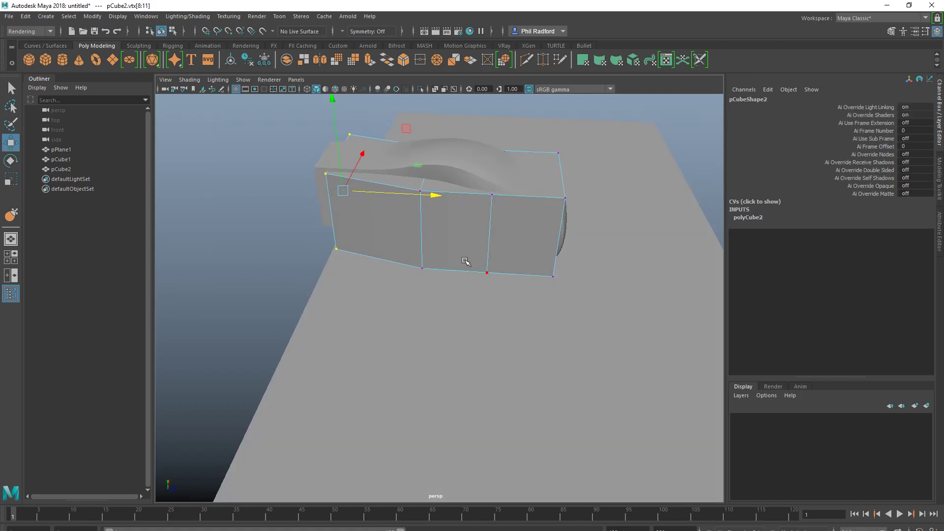
drag(445, 294, 406, 107)
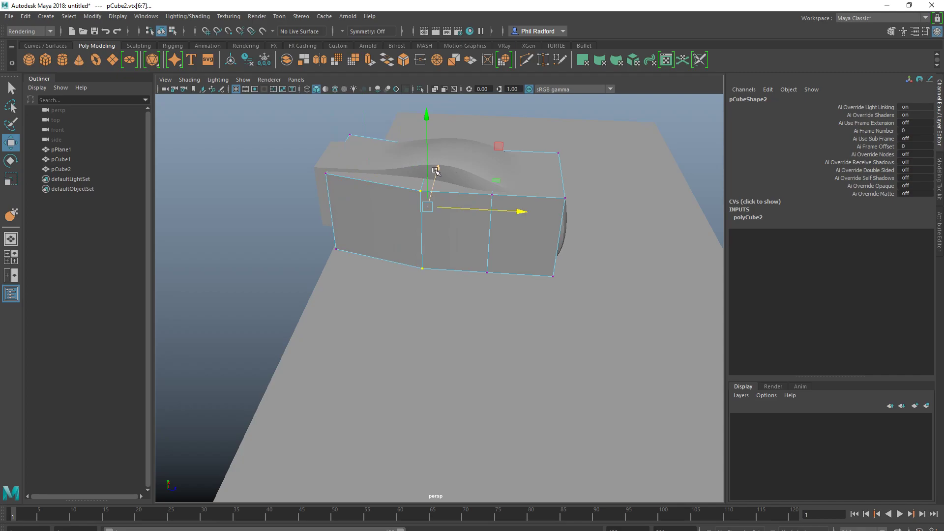
drag(435, 171, 436, 211)
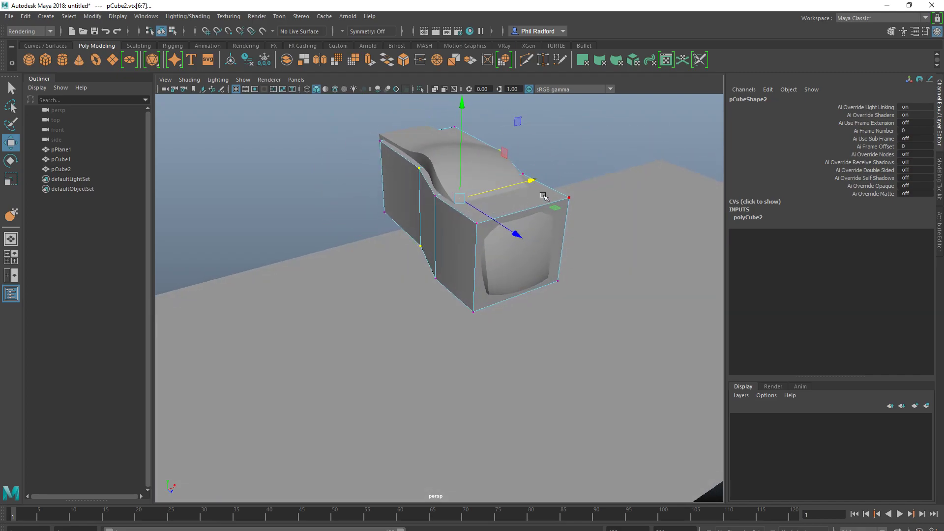
Show pCube2's shape Render Stats in the Attribute Editor
right_drag(544, 196, 599, 180)
alt+drag(590, 192, 529, 259)
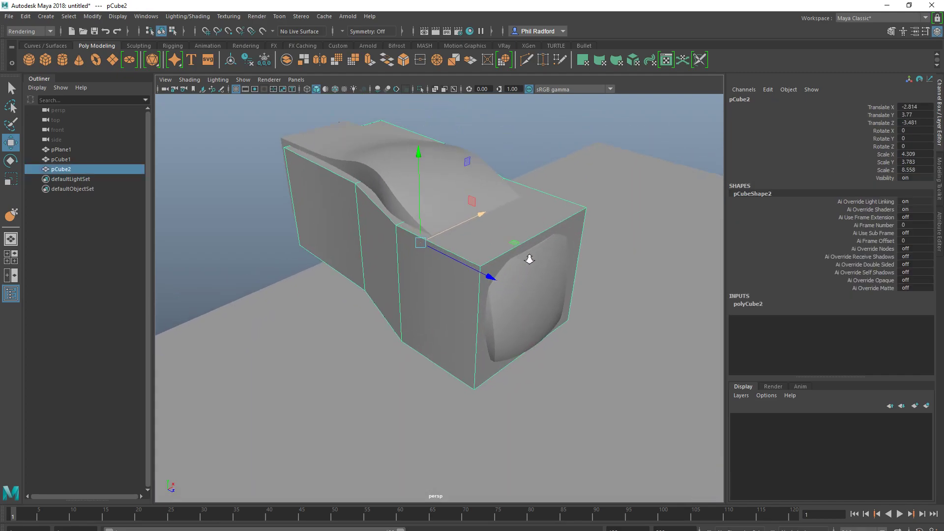
alt+right_drag(529, 259, 573, 256)
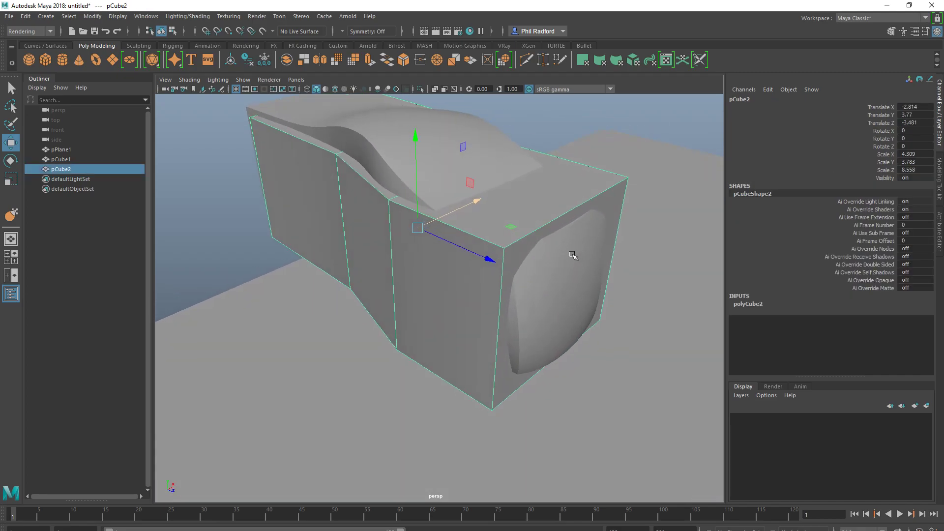
click(939, 236)
Turn off casting shadows, receiving shadows and refraction visibility for pCube2
click(792, 235)
click(793, 226)
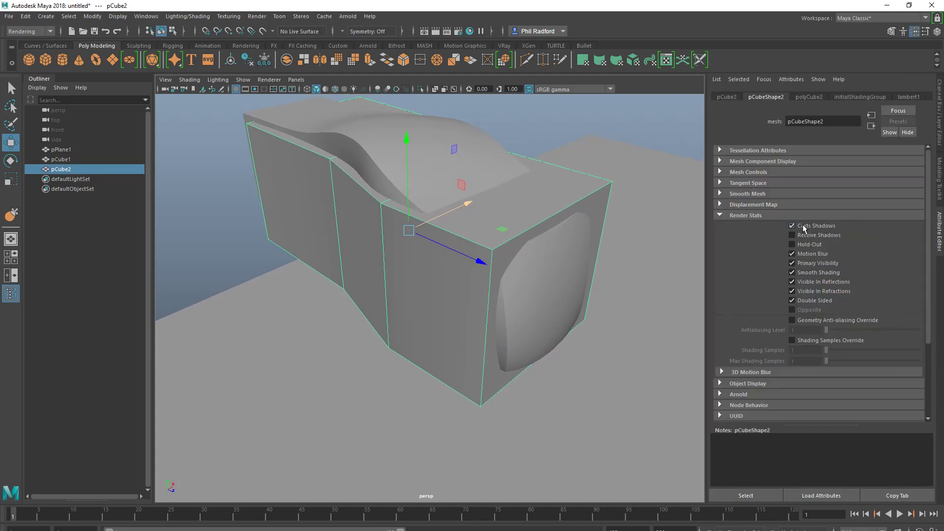
click(810, 290)
alt+drag(415, 306, 380, 292)
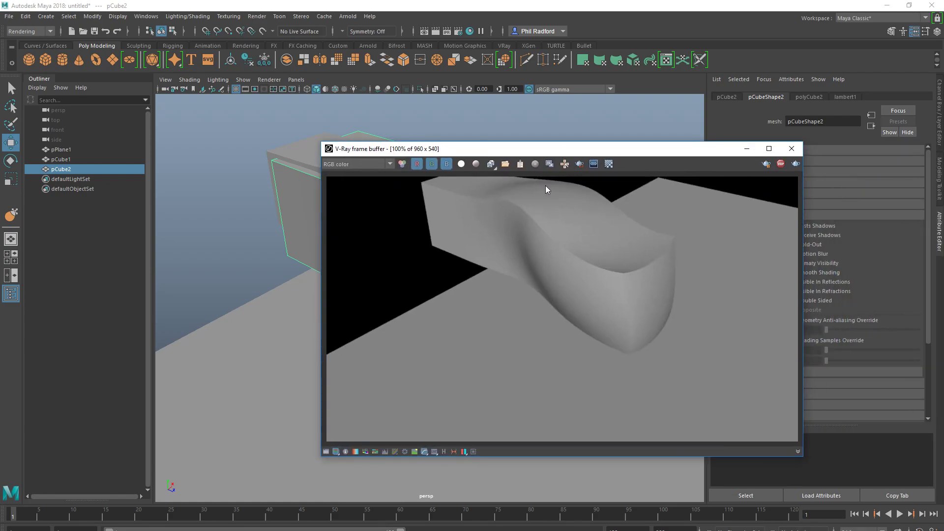
Close the V-Ray window, boolean pCube2 with pCube1, and preview the animation
click(792, 148)
alt+drag(551, 223, 343, 240)
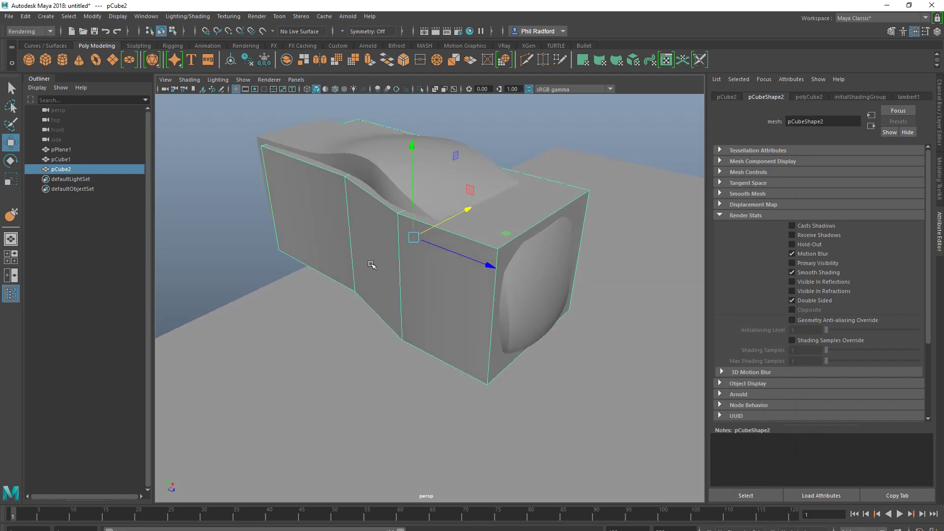
shift+click(386, 153)
shift+right_drag(386, 153, 374, 177)
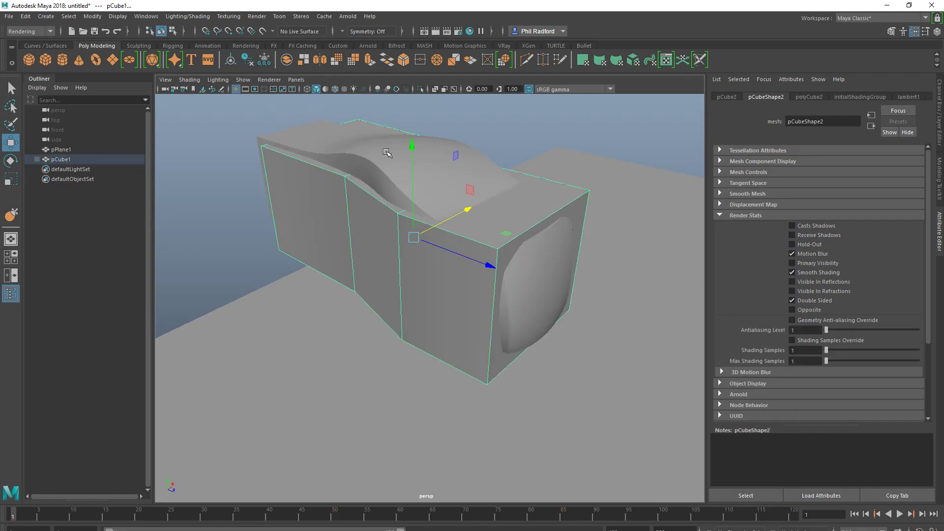
key(alt+v)
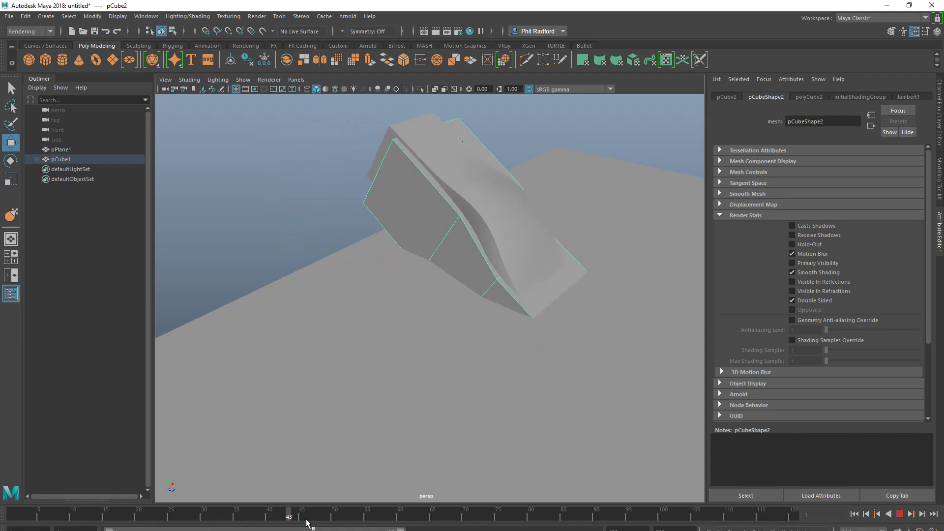
key(alt+shift+v)
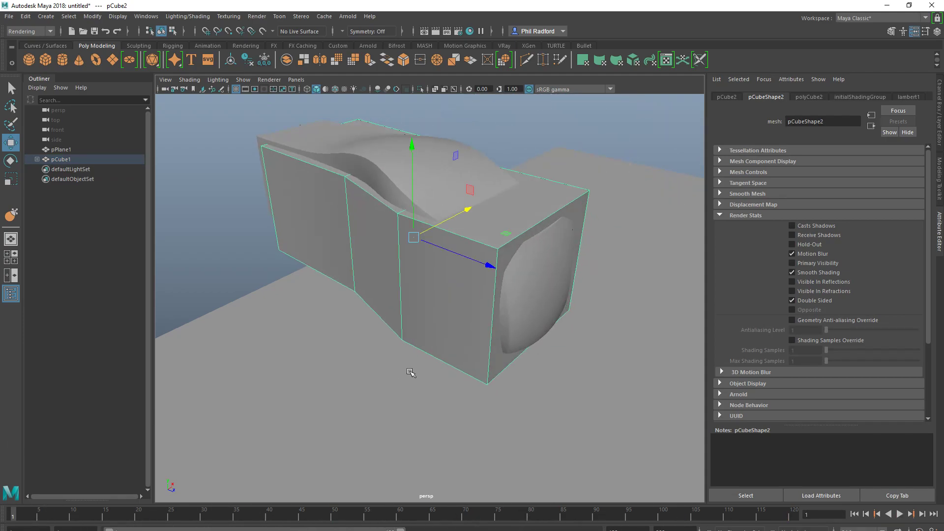
Select the ground plane and rename pPlane1 to 'liquid' in the Outliner
alt+drag(415, 322, 374, 346)
click(371, 339)
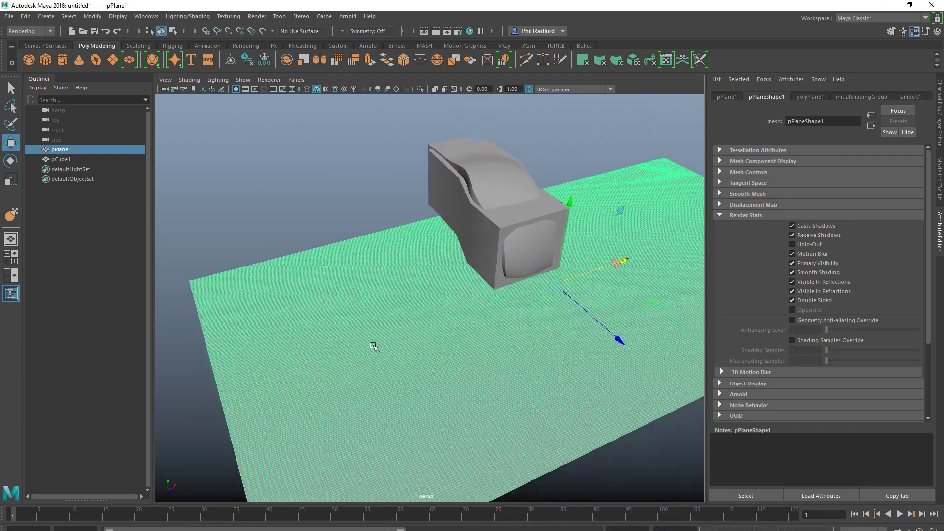
double_click(79, 151)
text(l)
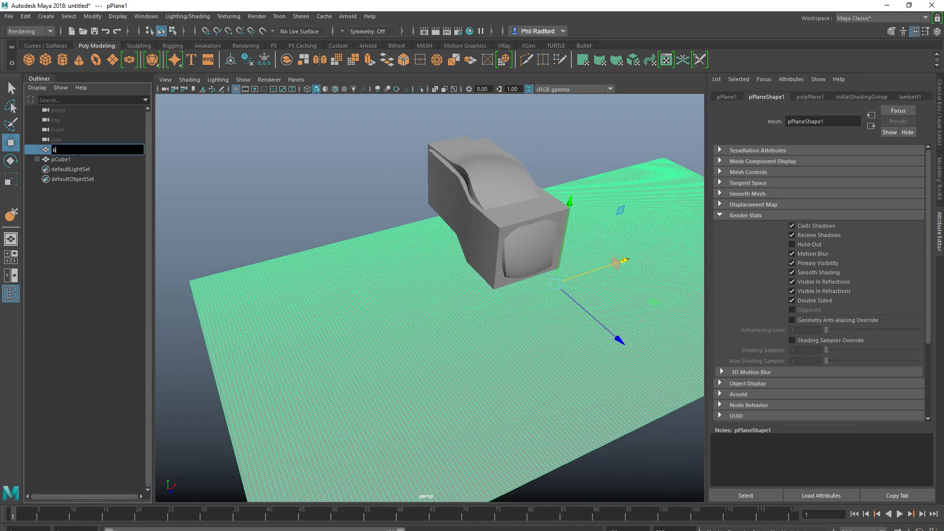
text(iquid)
key(Return)
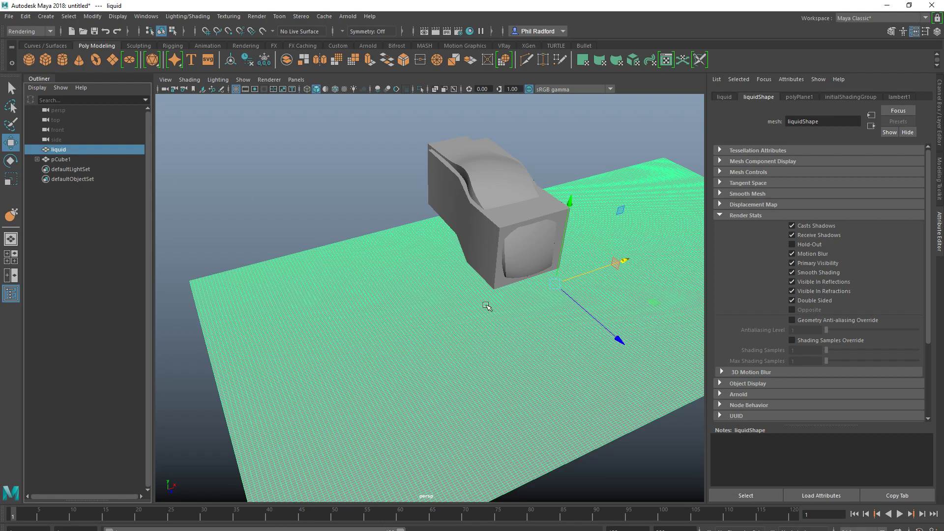
alt+drag(487, 305, 432, 270)
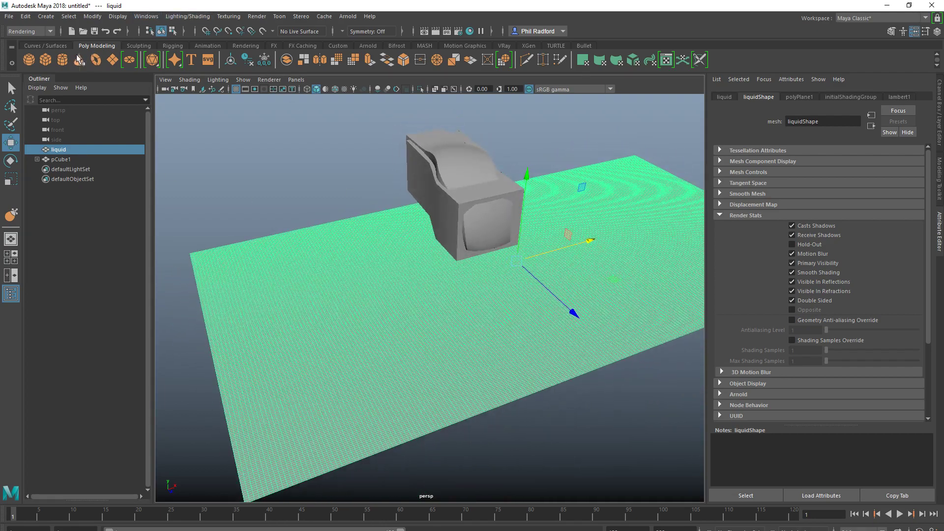
click(39, 31)
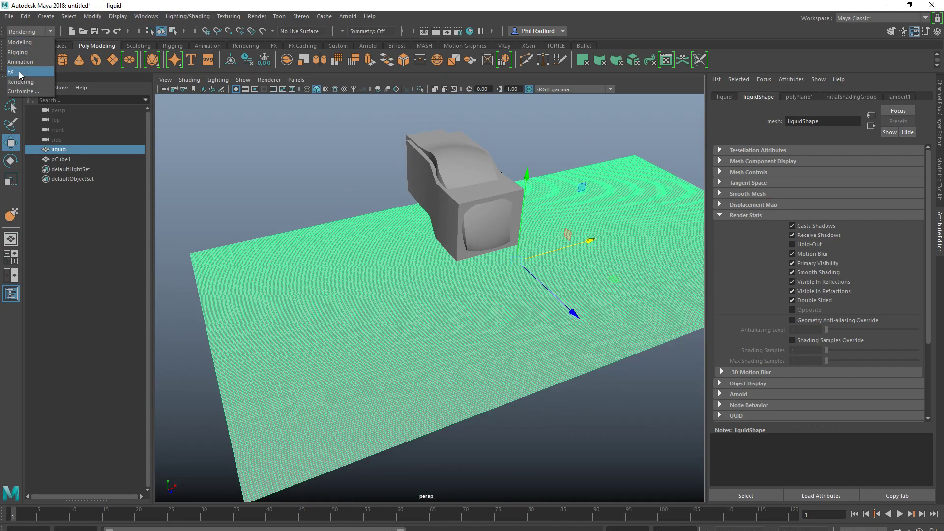
Switch to the FX menu set and open Boss > Boss Editor, moving the window aside
click(20, 74)
click(442, 16)
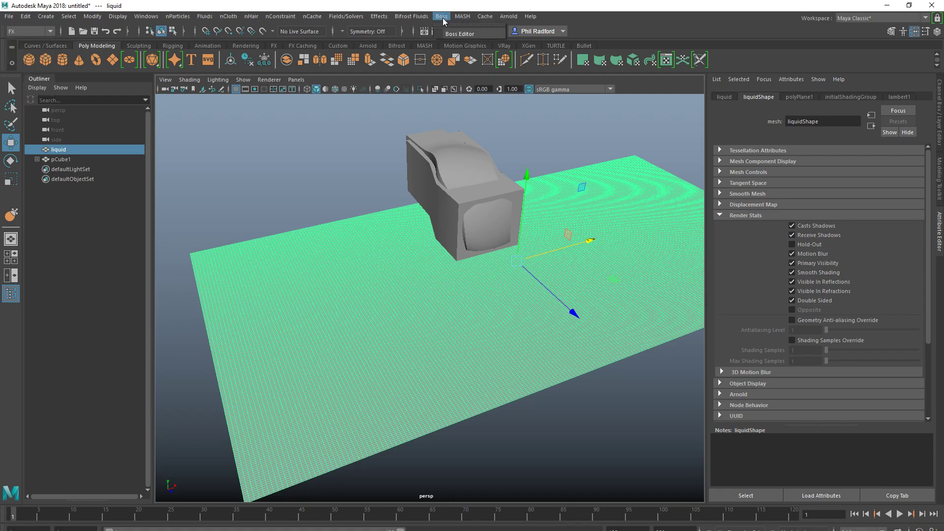
click(456, 36)
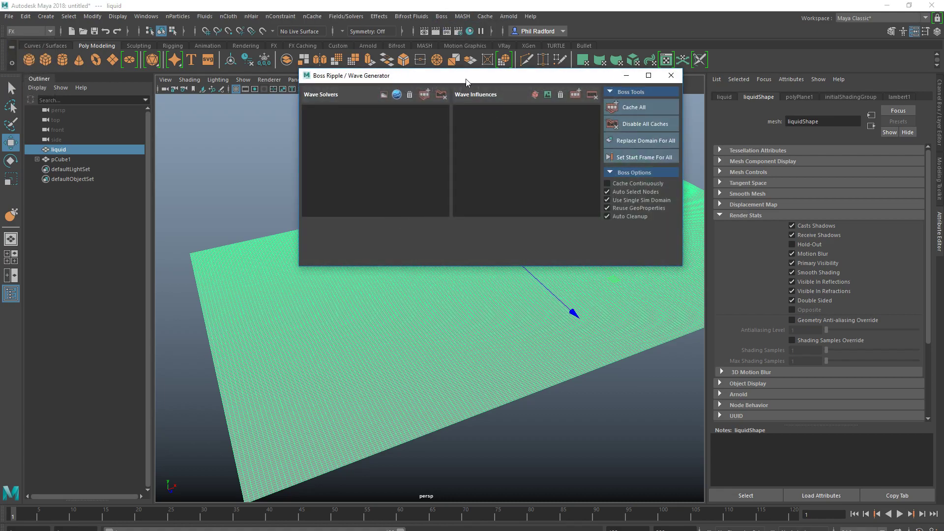
drag(466, 82, 657, 111)
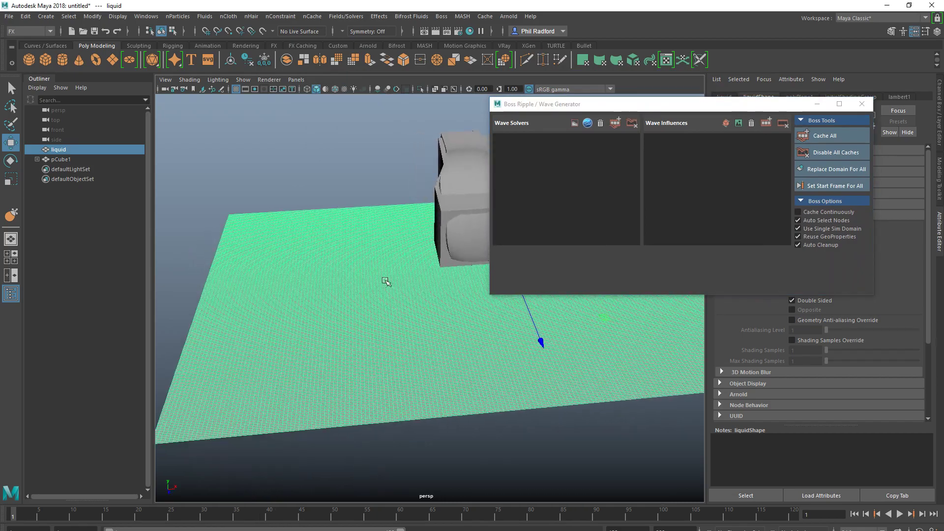
alt+drag(386, 281, 346, 291)
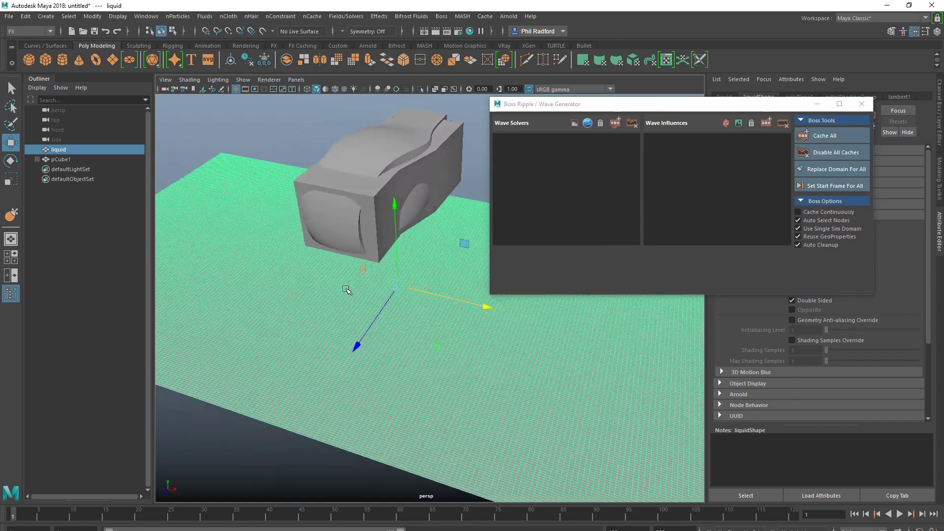
Create wave solver BossWaveSolver1 for the liquid plane and enable its Start Frame
click(574, 123)
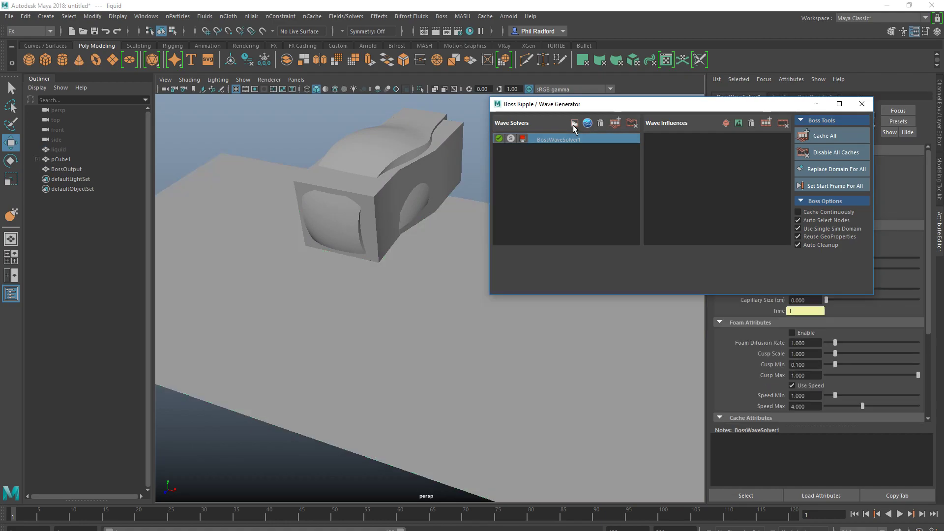
drag(649, 106, 467, 109)
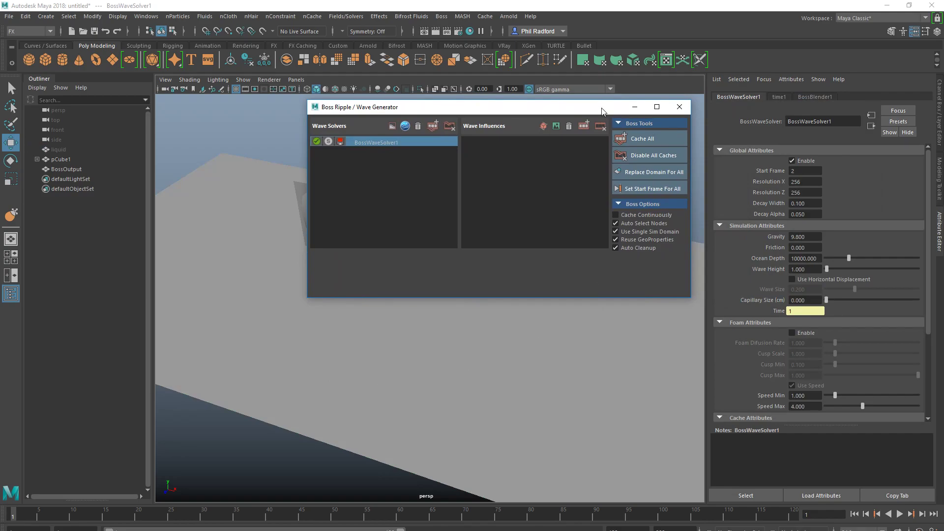
drag(603, 111, 612, 107)
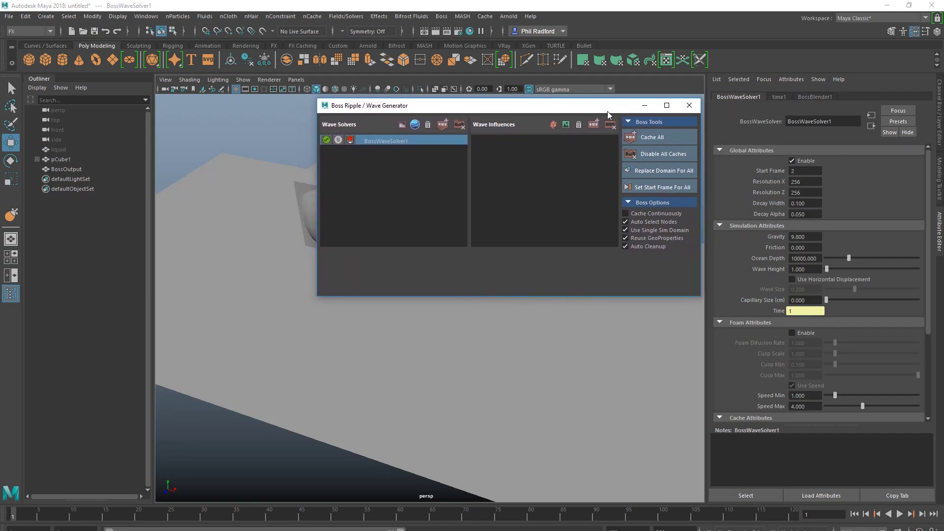
click(814, 172)
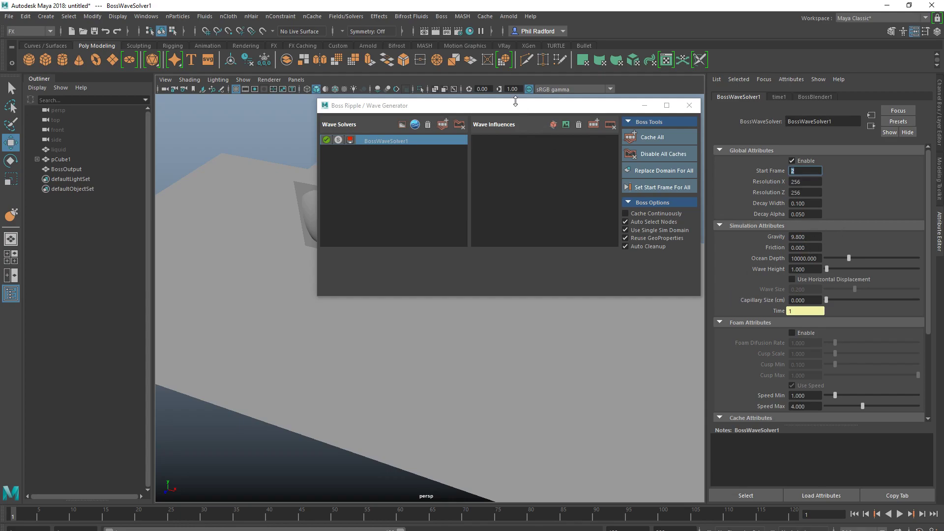
Move the Boss window aside and select the pCube2 proxy in the viewport
drag(516, 102, 679, 101)
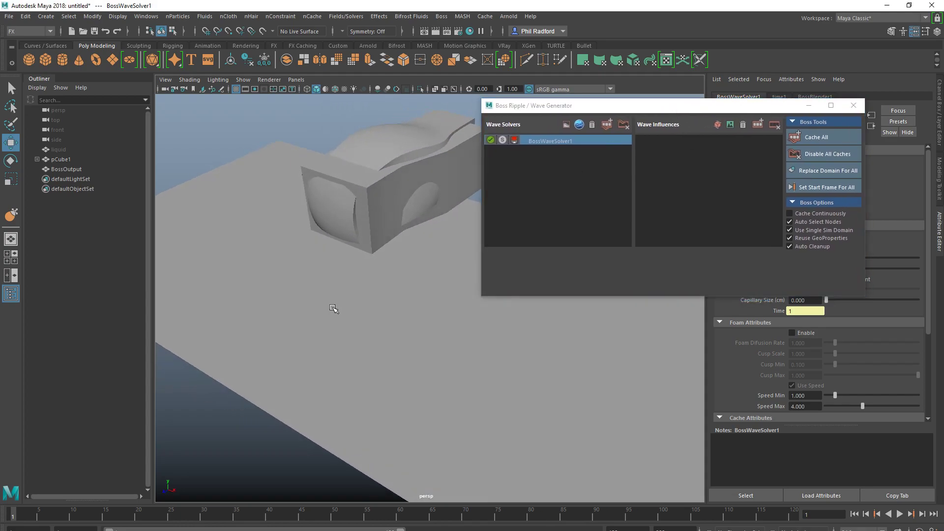
alt+drag(334, 308, 426, 325)
click(416, 206)
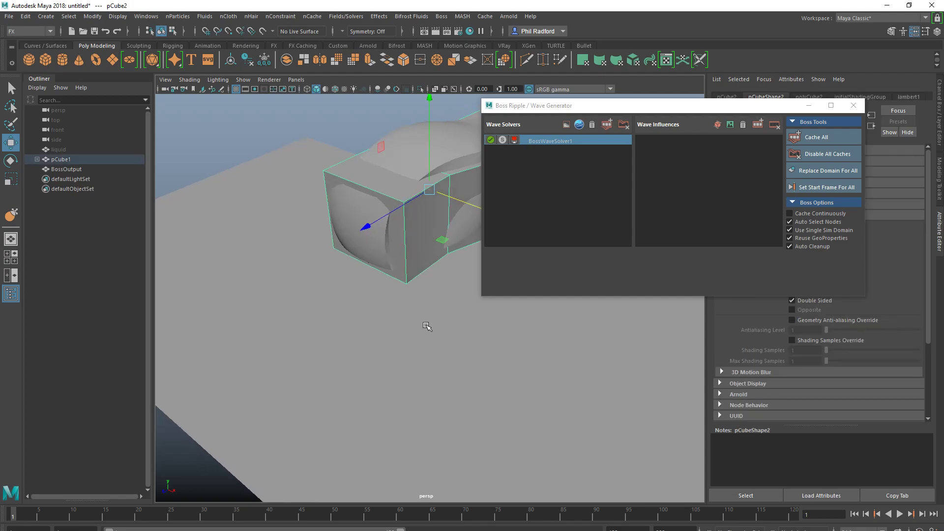
Rename pCube2, under pCube1 in the Outliner, to 'standin'
click(37, 160)
double_click(77, 169)
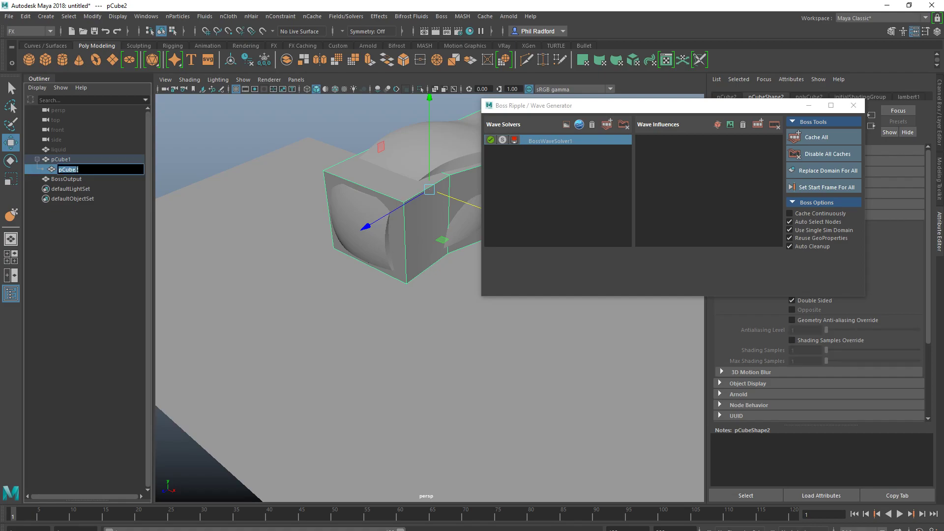
text(standin)
key(Return)
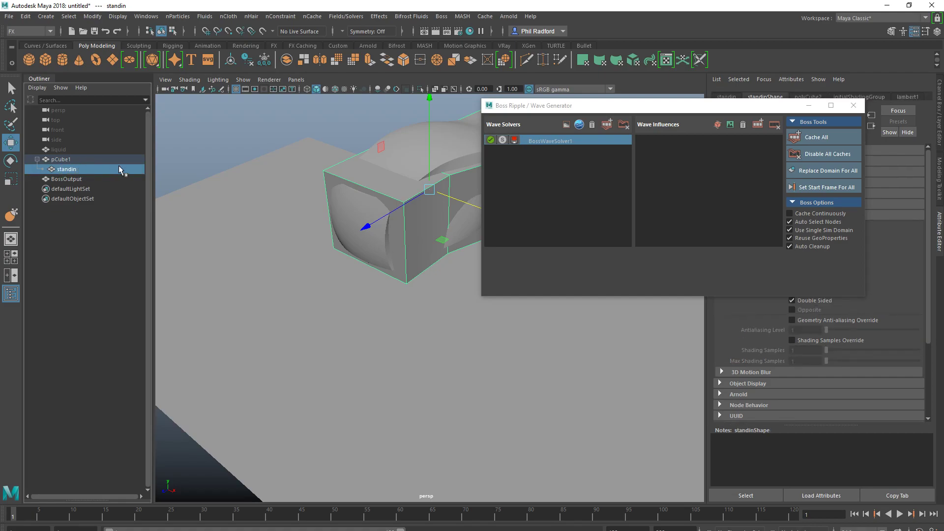
Add standin as wave influence BossGeoProperties1 and move the Boss window lower left
click(718, 126)
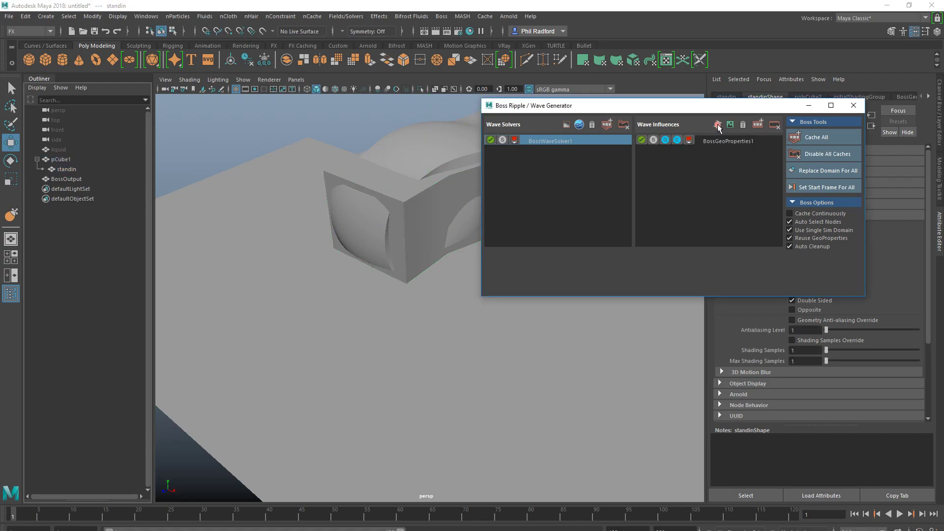
drag(703, 109, 453, 342)
alt+drag(531, 275, 496, 203)
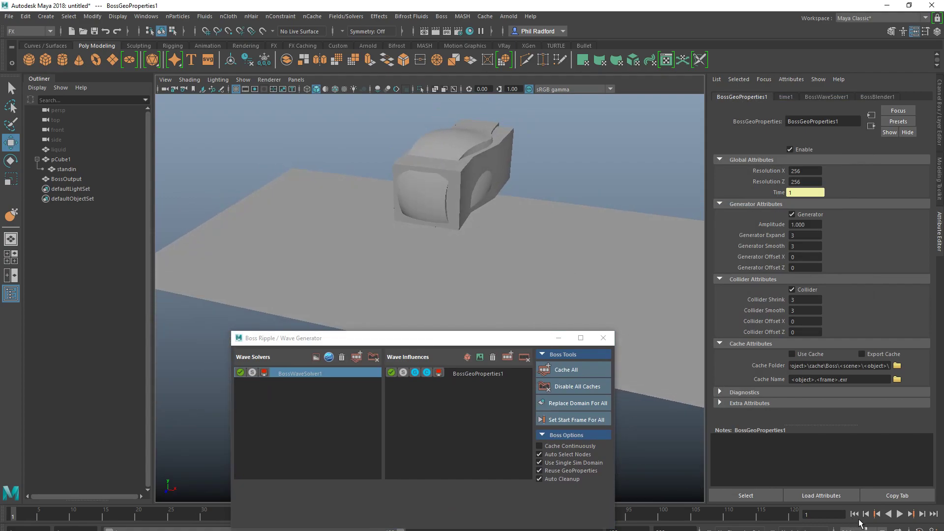
Play the simulation to frame 88 and orbit closer to the wake ripples
click(900, 514)
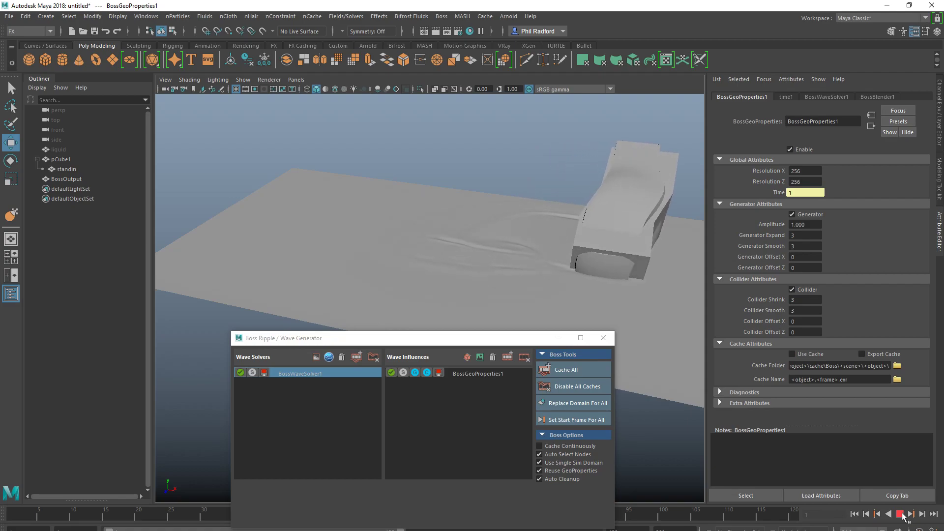
click(900, 514)
alt+drag(447, 270, 453, 244)
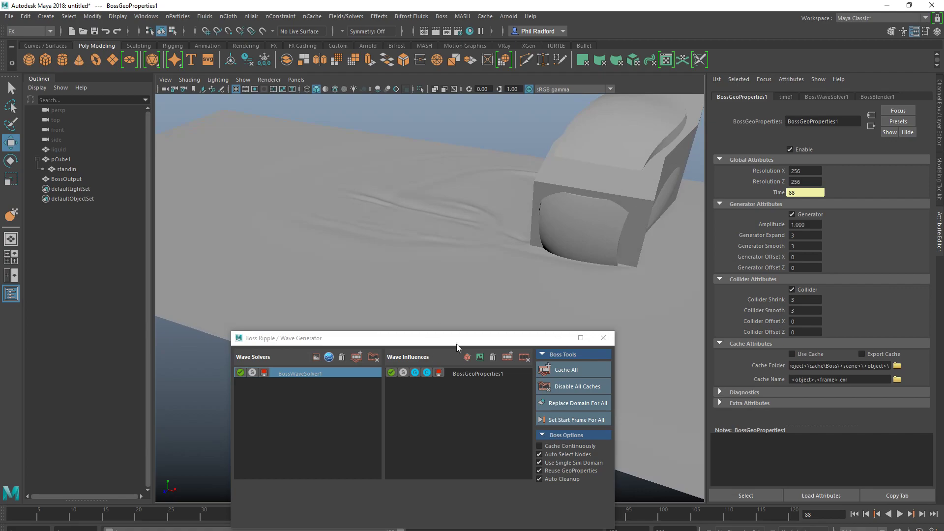
drag(455, 338, 415, 324)
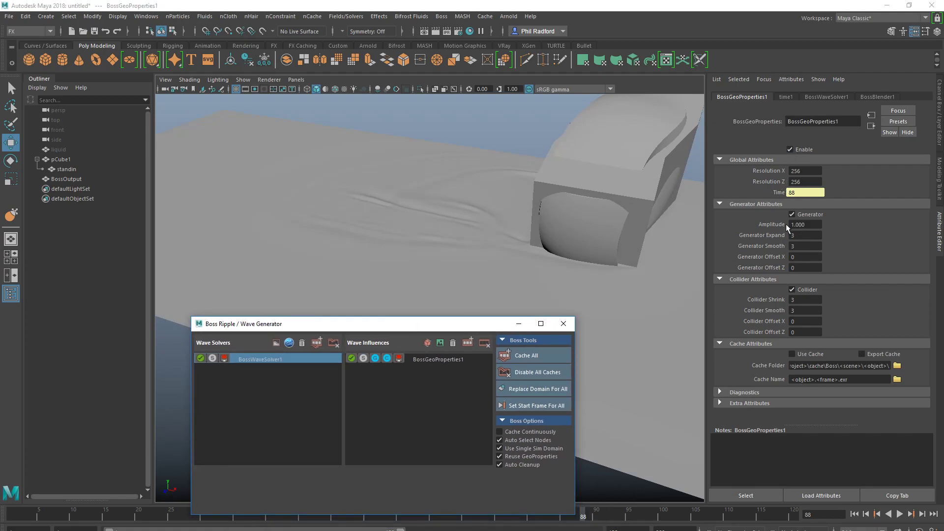
Set the generator Amplitude to 5 and replay the simulation from the start frame
click(812, 224)
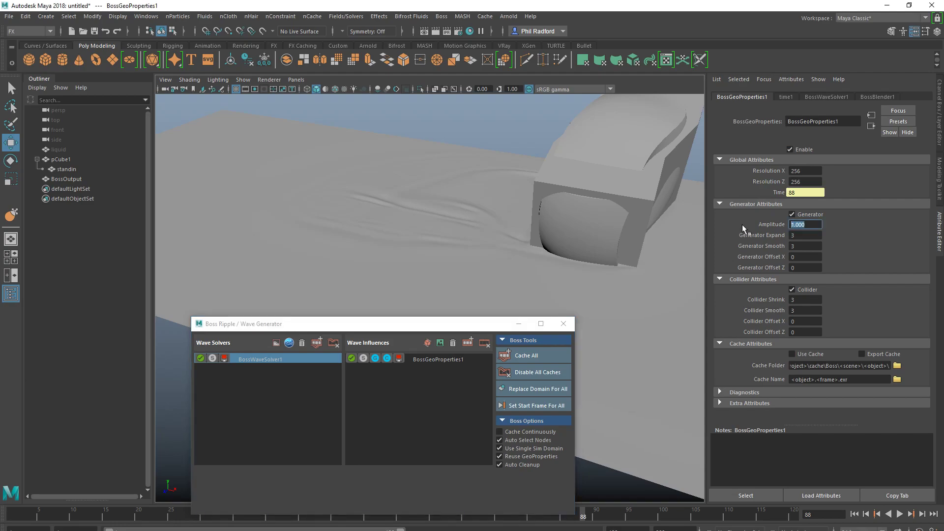
text(3)
key(Return)
alt+drag(462, 235, 443, 236)
click(811, 224)
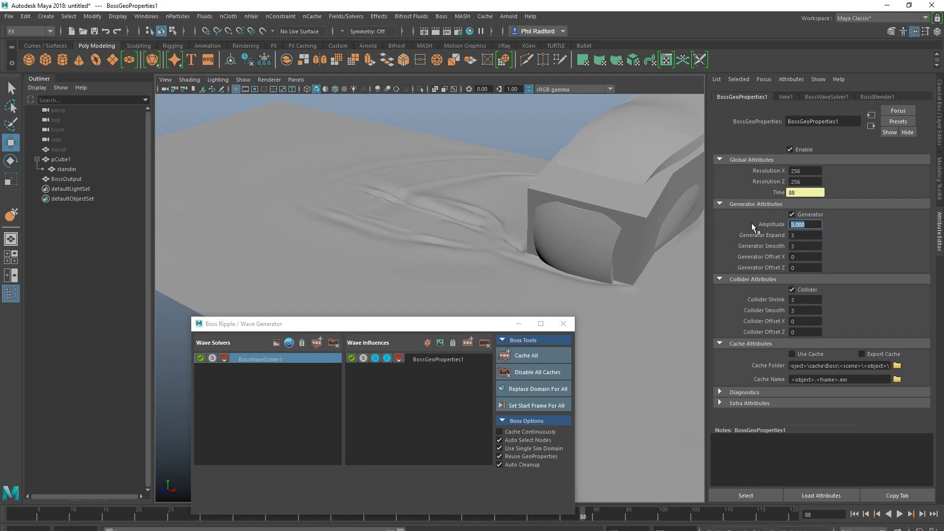
text(5)
key(Return)
alt+drag(585, 253, 587, 253)
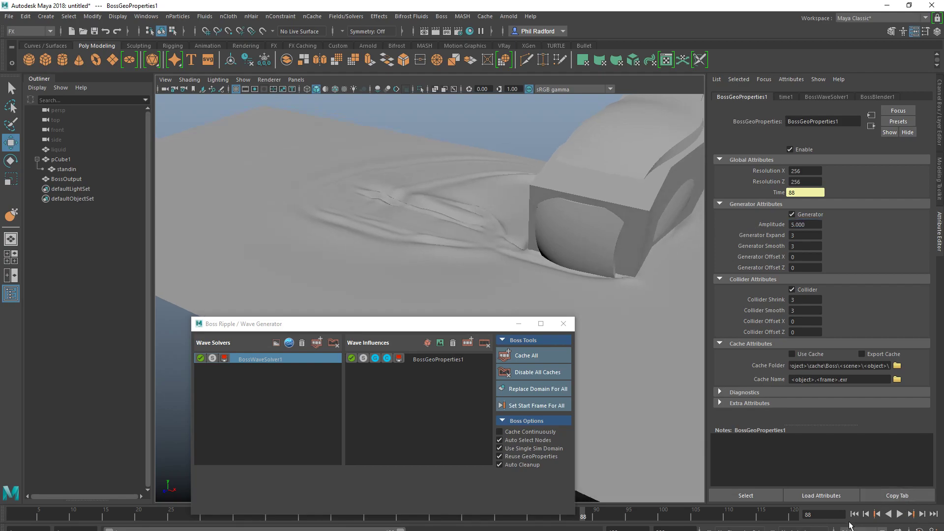
click(854, 513)
click(900, 514)
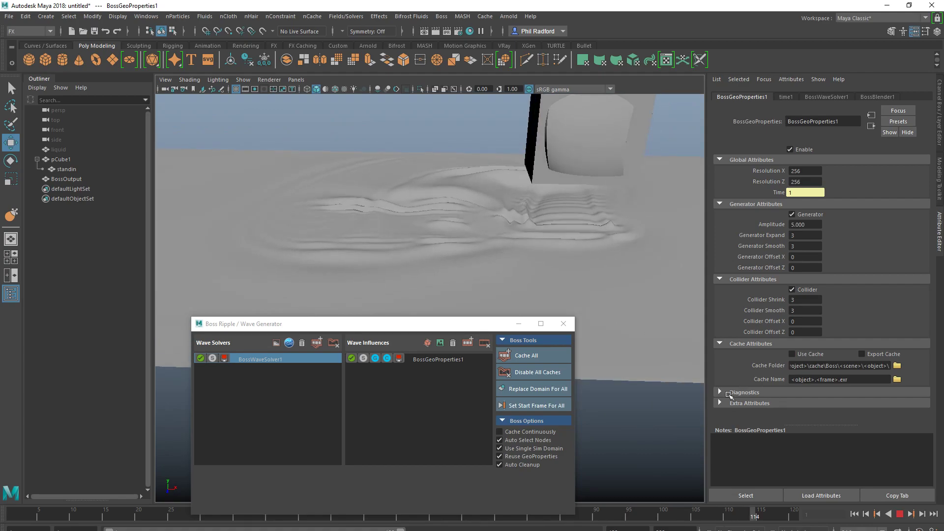
Replay the simulation from frame 1, stopping around frame 99, then rewind
click(899, 514)
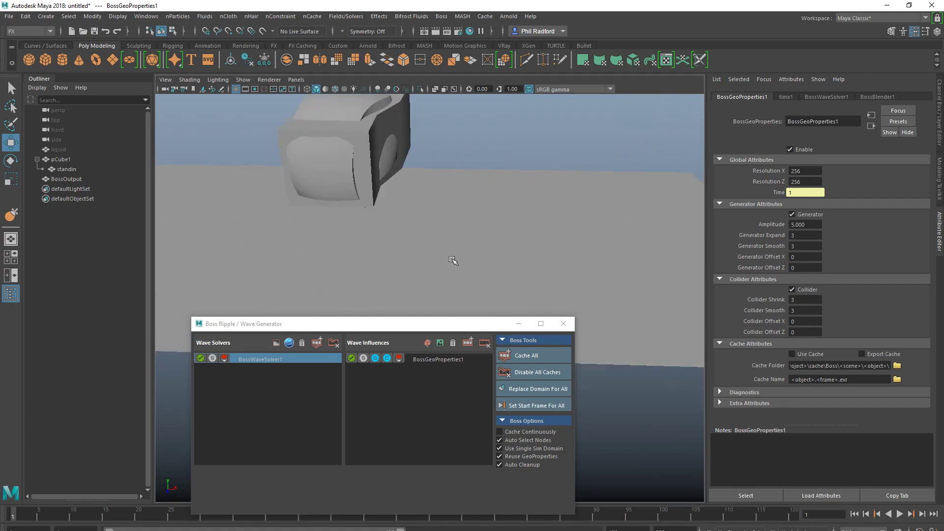
alt+drag(453, 261, 496, 254)
click(900, 513)
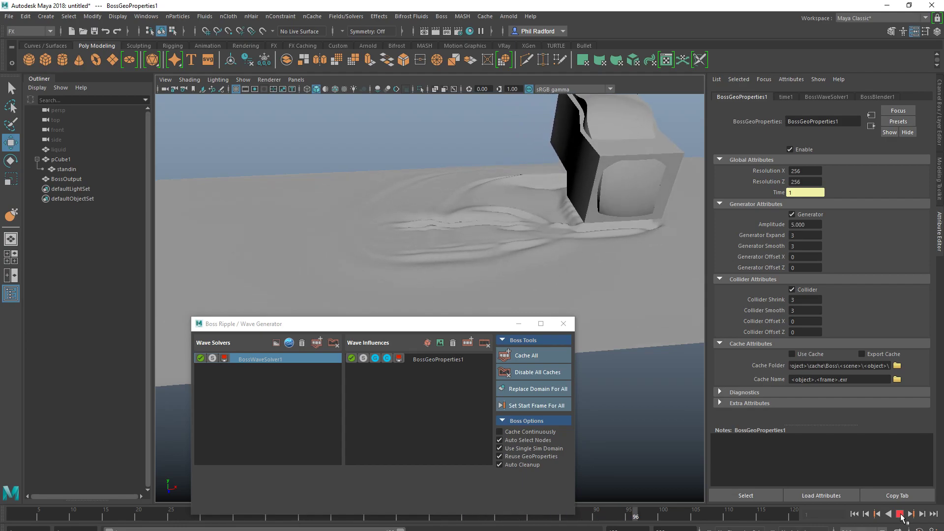
click(900, 514)
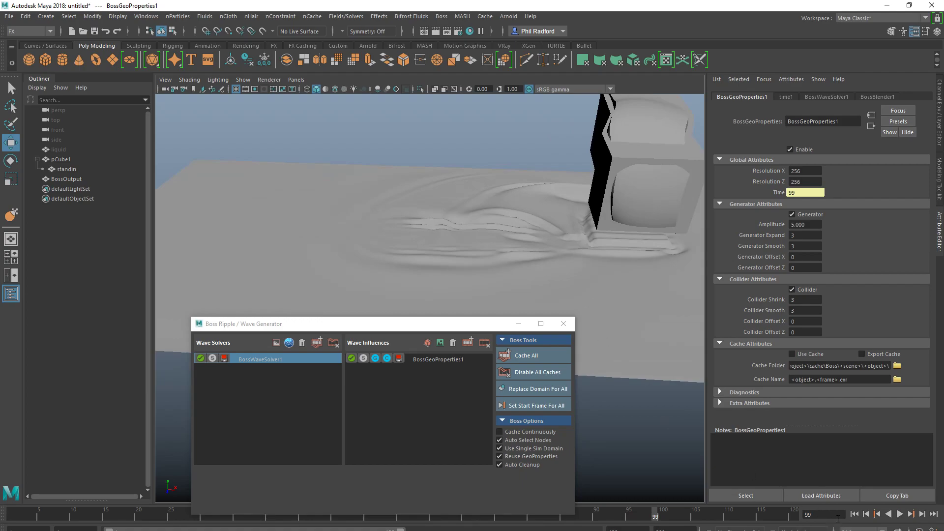
click(855, 514)
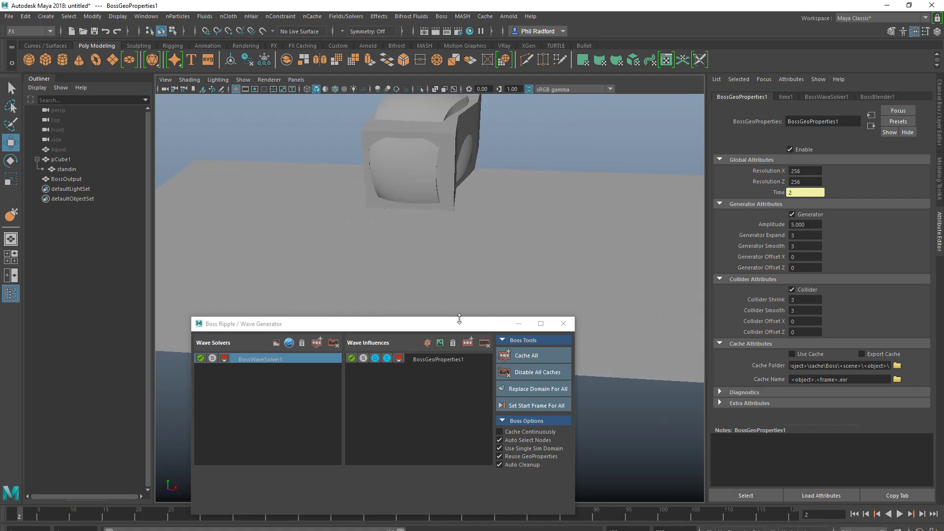
Replay from frame 1 to frame 82, inspect the ripples up close, then switch to Chrome
alt+drag(657, 336, 634, 339)
click(887, 514)
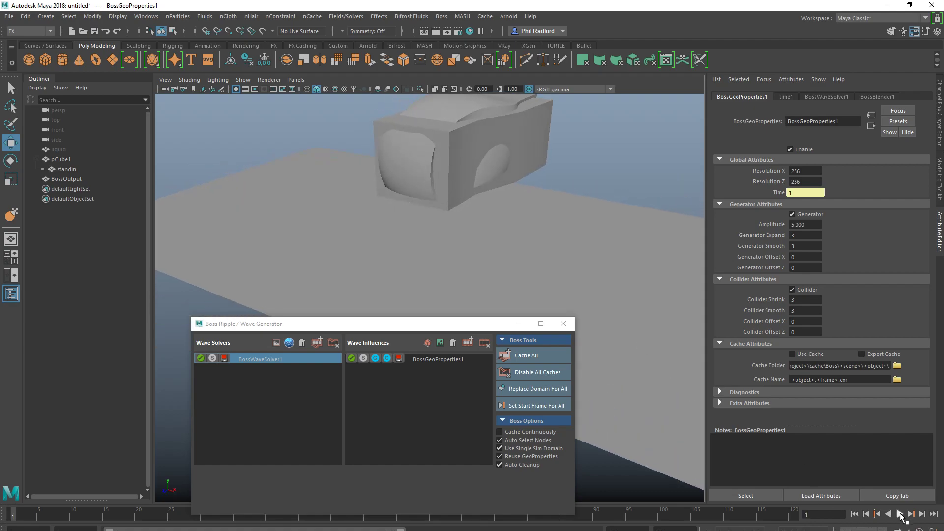
click(901, 514)
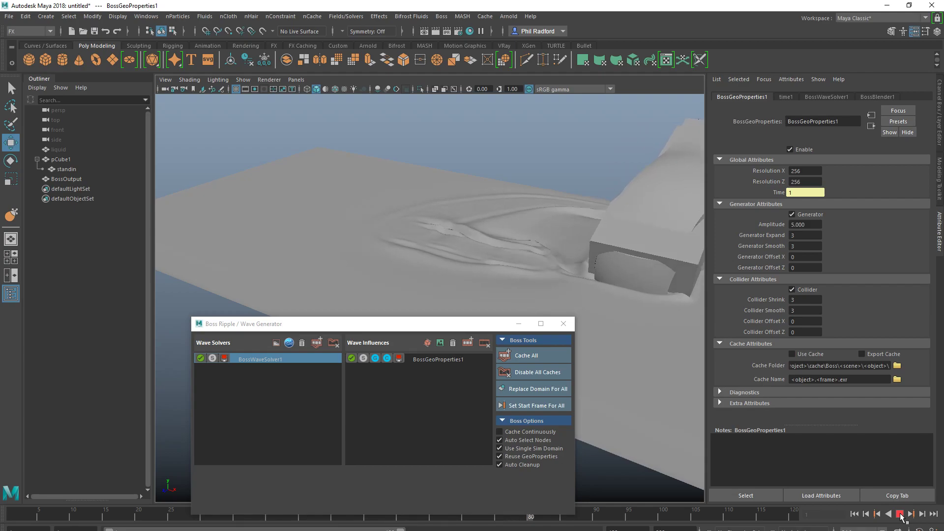
click(901, 514)
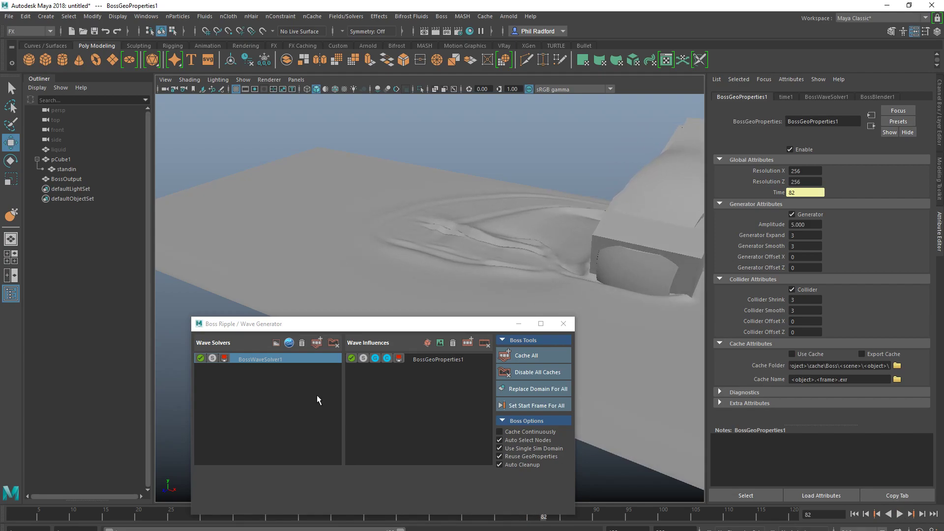
alt+drag(520, 162, 468, 255)
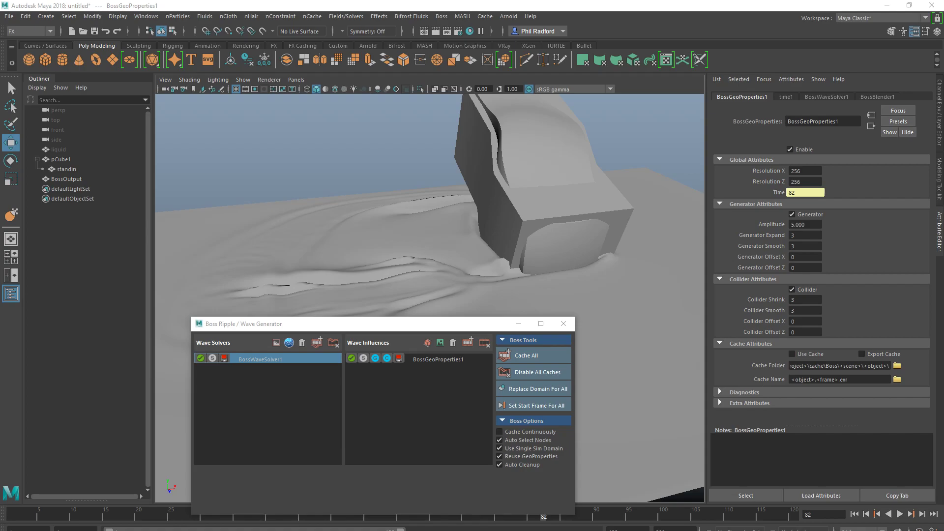
key(alt+Tab)
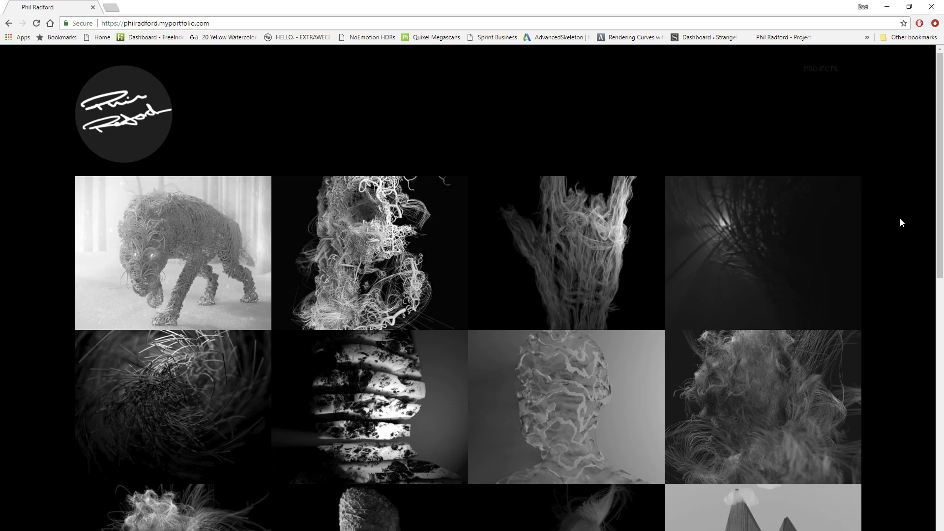
Scroll through the Intricate inside project, then jump back to the top of its page
scroll(901, 222, down, 1)
scroll(901, 222, down, 1)
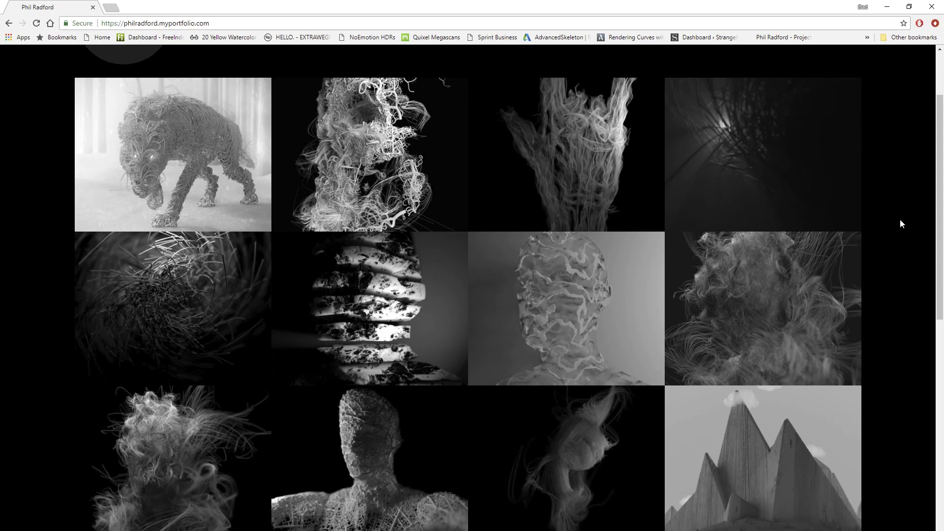
scroll(900, 224, down, 1)
scroll(901, 224, up, 1)
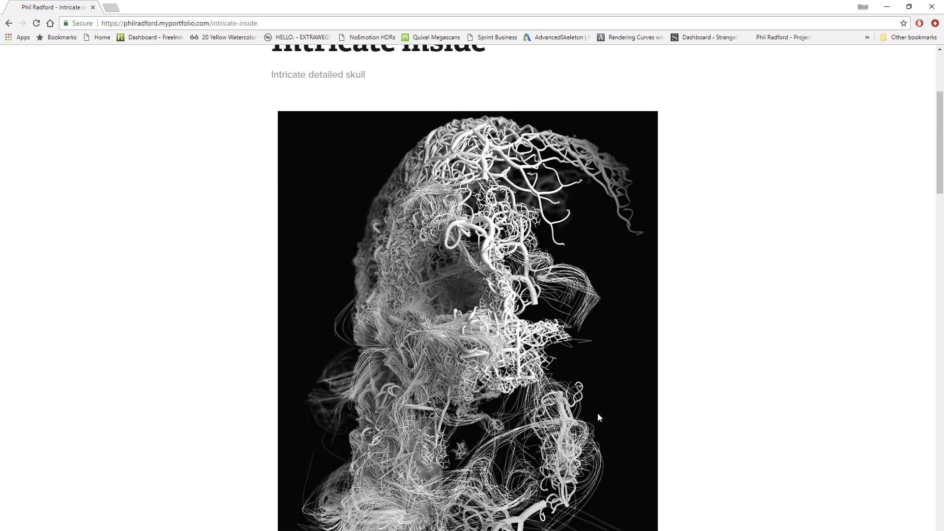
scroll(694, 384, down, 6)
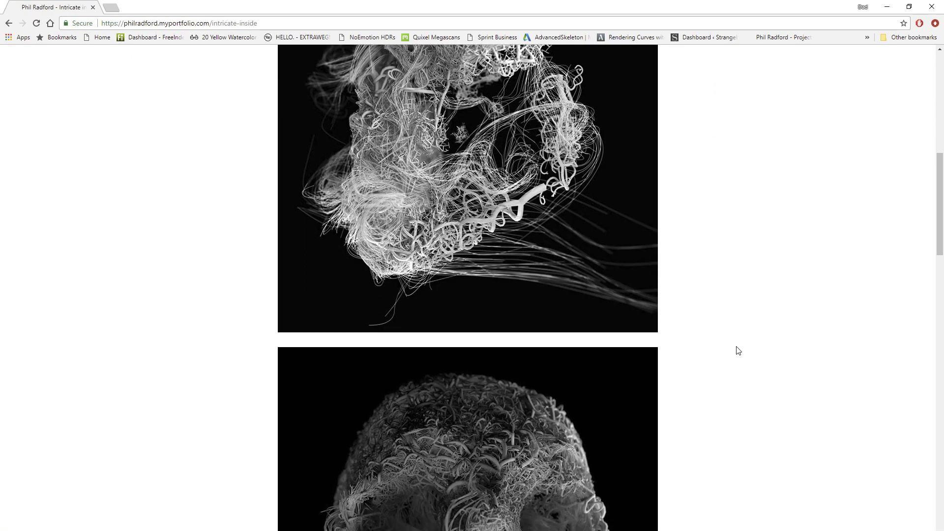
scroll(729, 344, down, 7)
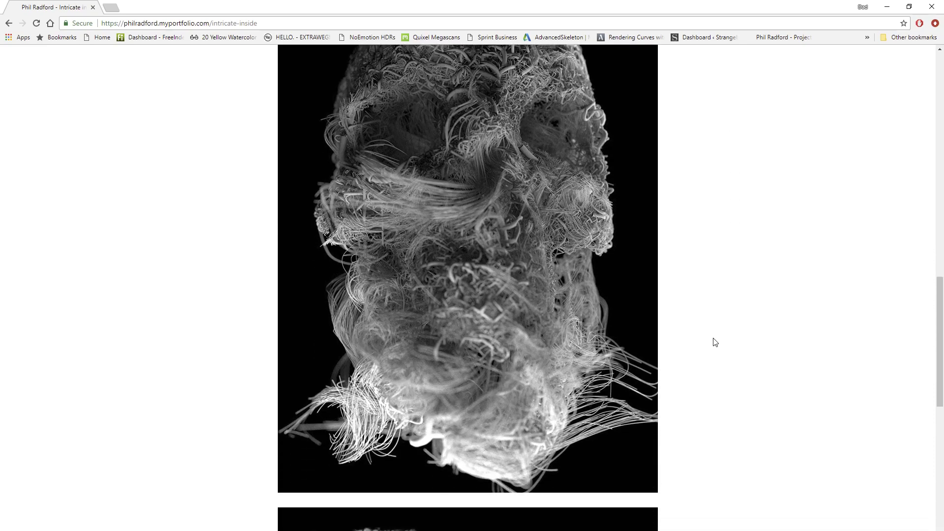
scroll(715, 344, down, 10)
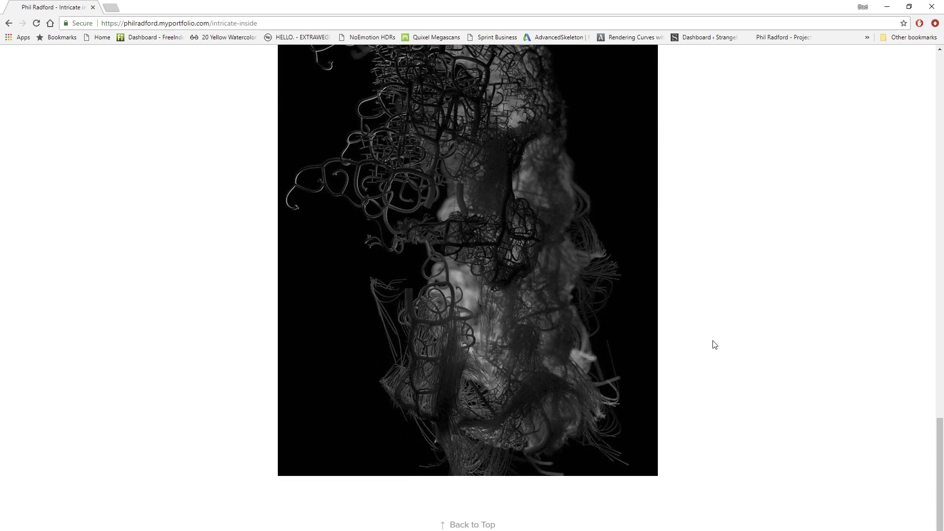
click(478, 525)
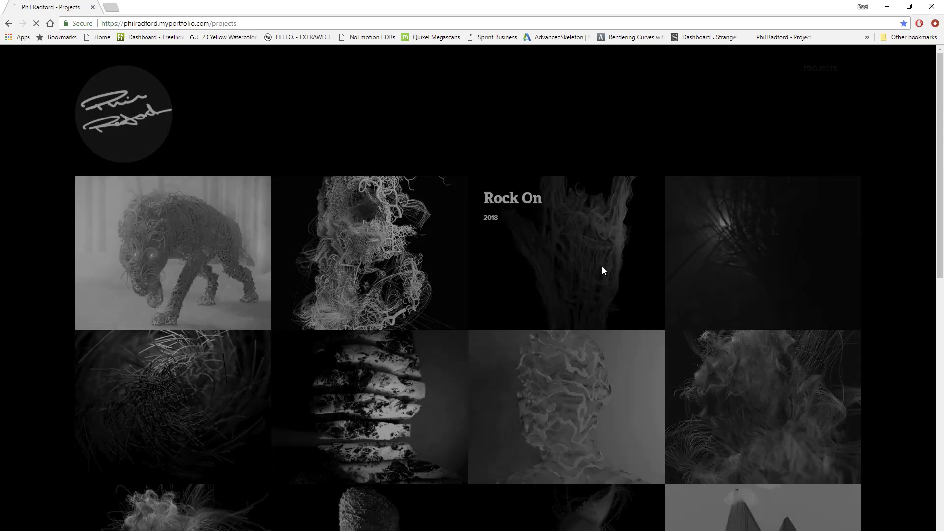
Browse the Rock On project, then go back to the projects grid and select the address bar
click(601, 268)
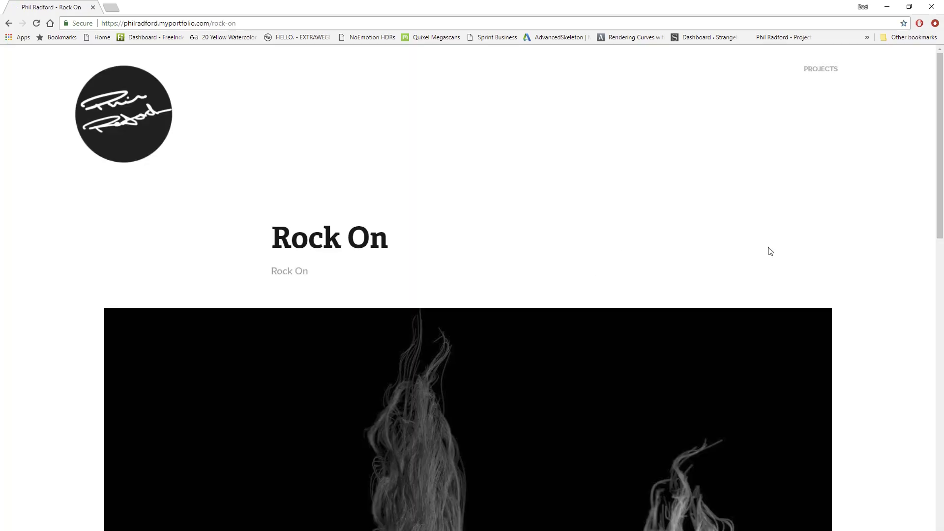
scroll(880, 261, down, 6)
scroll(872, 263, down, 6)
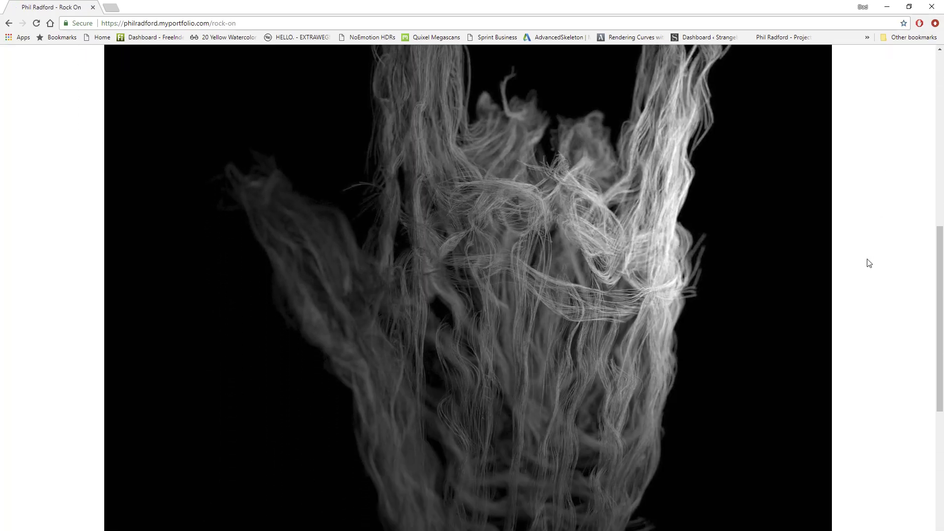
scroll(865, 265, up, 6)
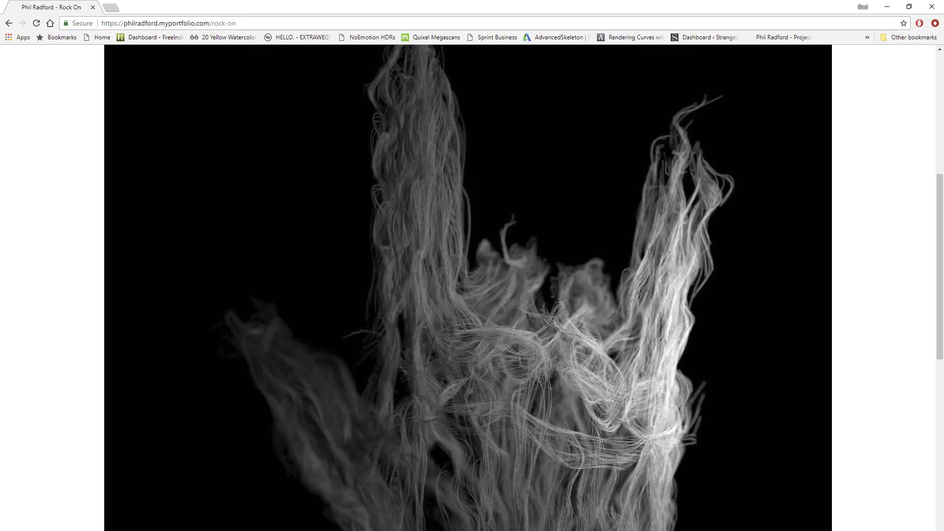
click(9, 23)
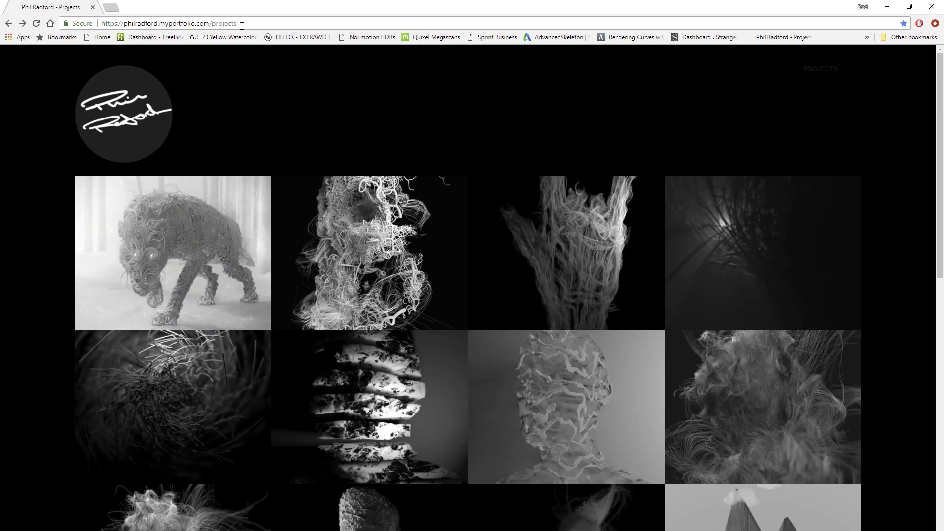
click(242, 23)
Go to the Behance profile by typing 'behance', and scroll through its project grid
text(behance.net/escapeephil)
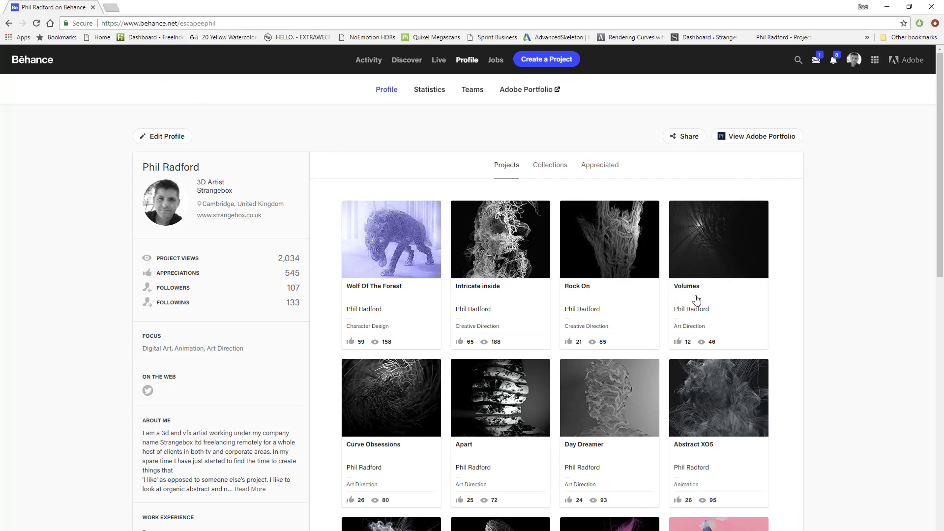
scroll(860, 359, down, 1)
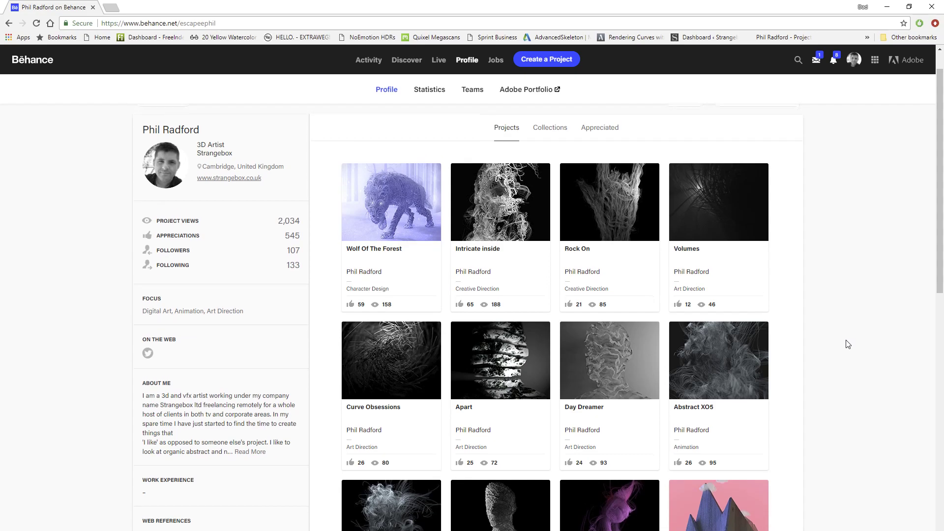
scroll(848, 343, up, 1)
scroll(823, 348, down, 7)
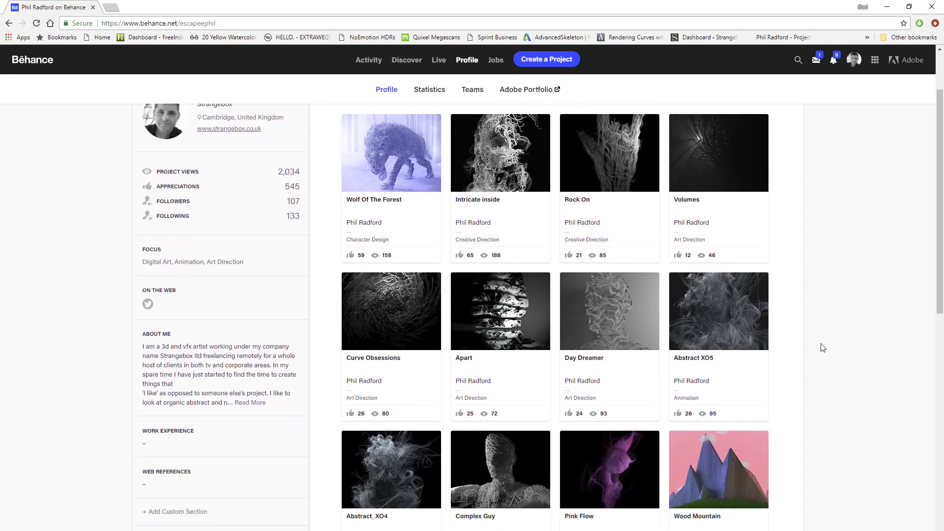
scroll(823, 347, down, 1)
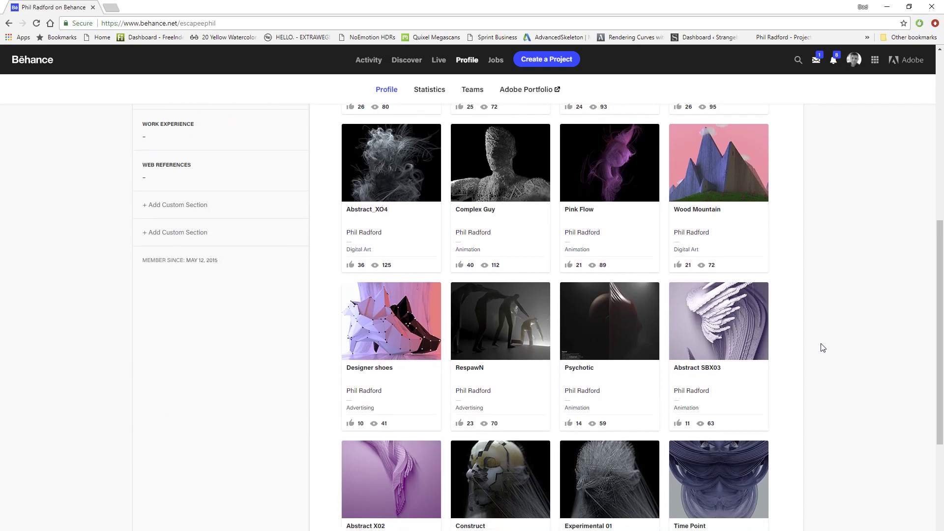
scroll(823, 348, down, 1)
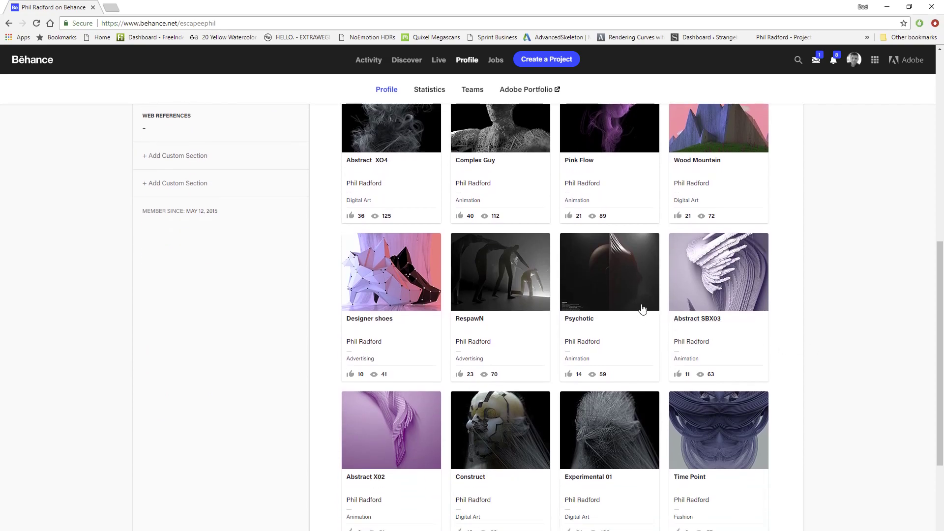
scroll(624, 320, down, 1)
Look over the Experimental 01 project, then close it to return to the profile
click(619, 372)
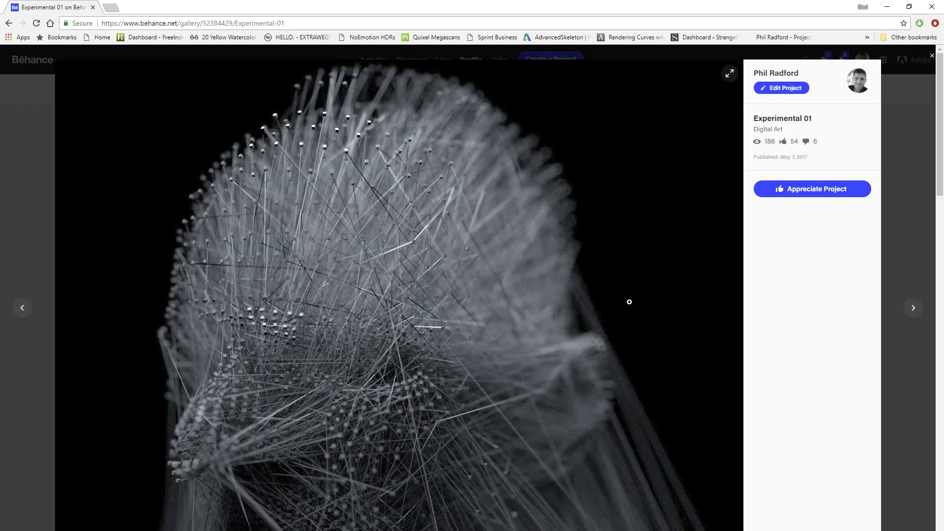
scroll(639, 289, down, 3)
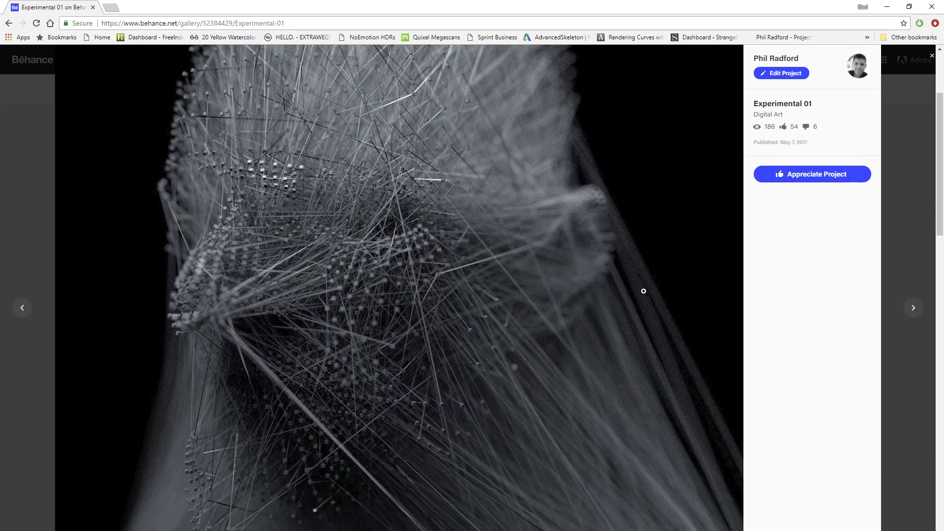
scroll(644, 291, up, 3)
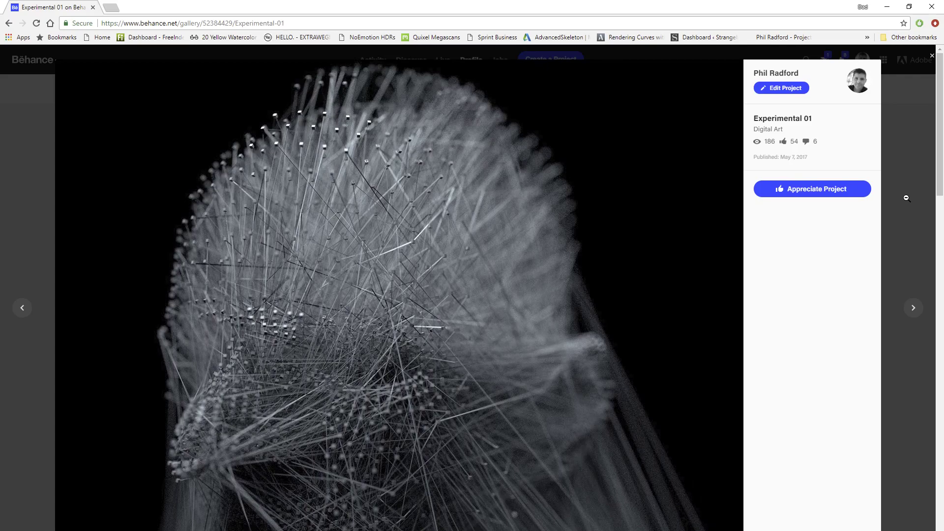
click(907, 198)
scroll(841, 234, up, 10)
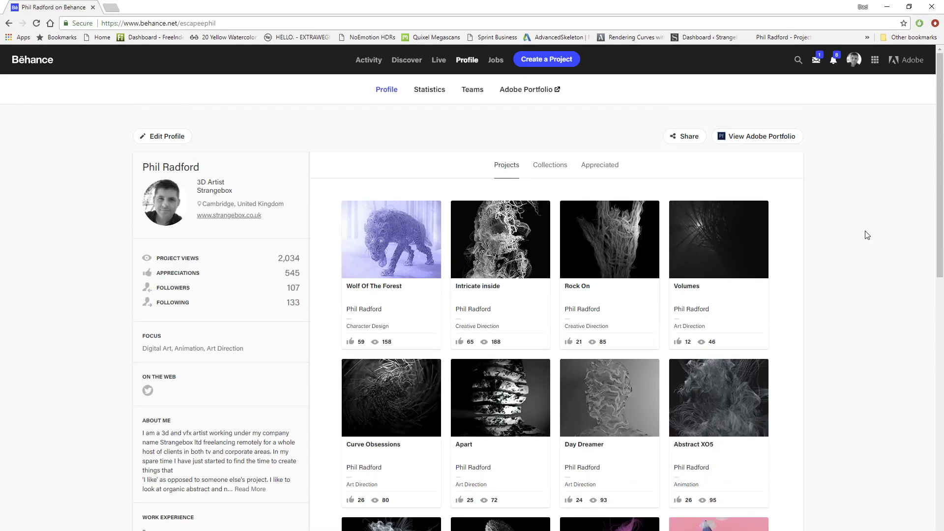
Open the Wolf Of The Forest project in a restored-then-maximized window and exit its full-size image view
double_click(283, 4)
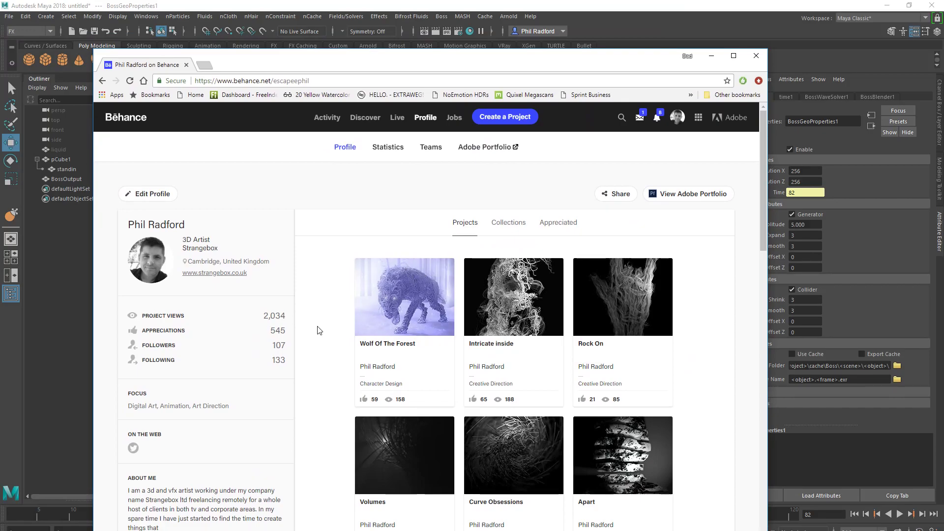
click(429, 323)
click(733, 56)
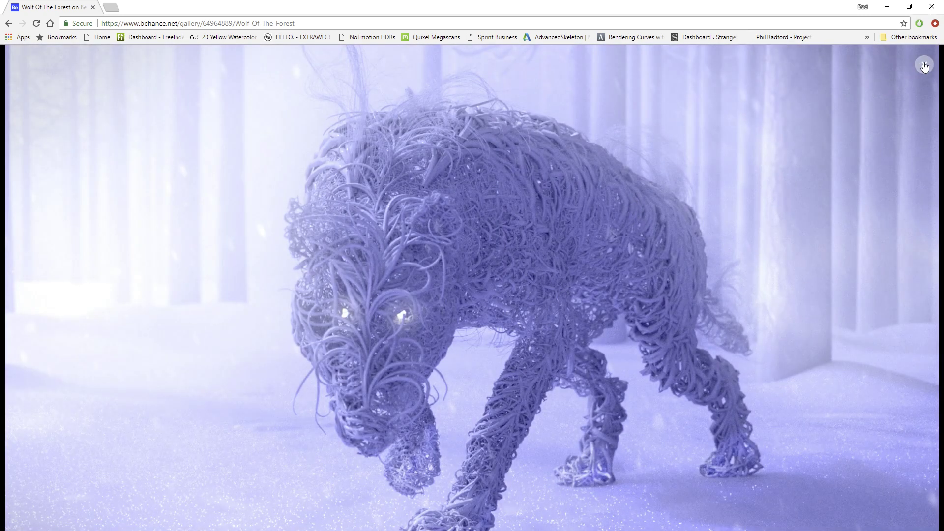
click(924, 66)
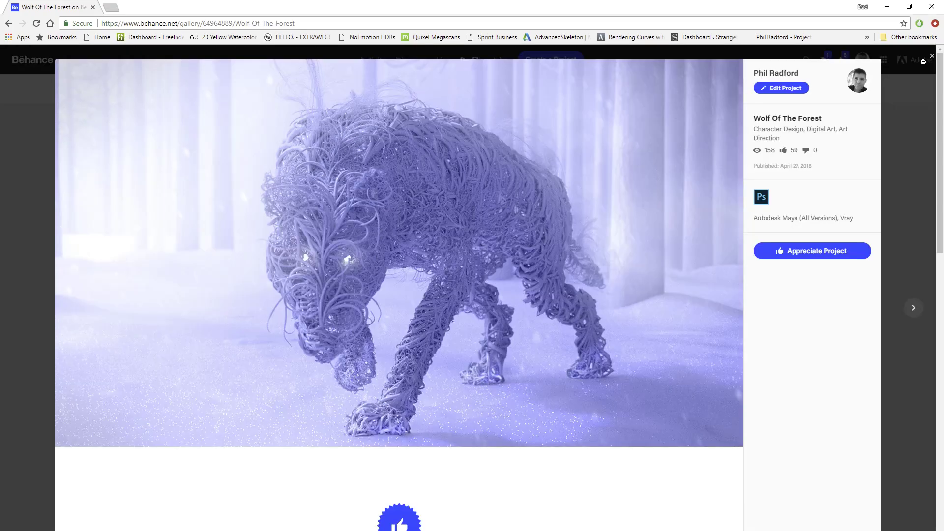
Close Wolf Of The Forest and open the Curve Obsessions project
click(932, 57)
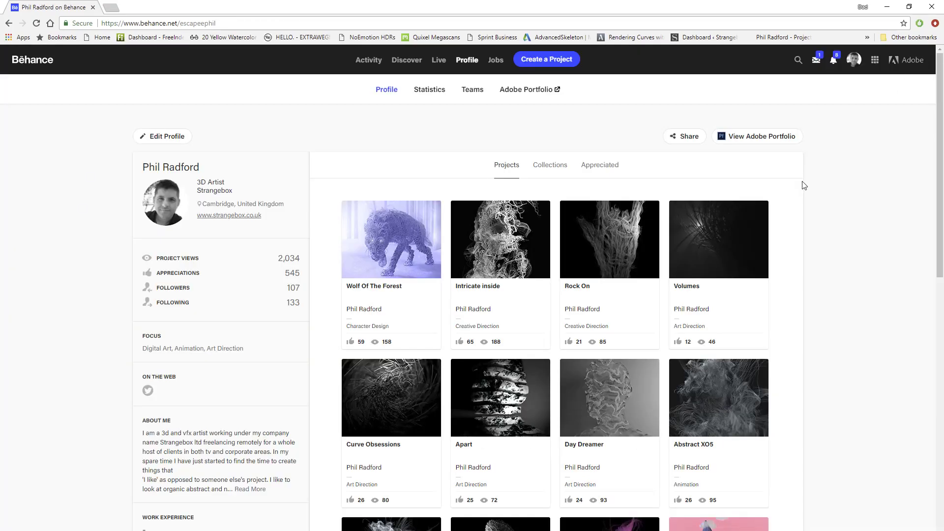
scroll(827, 215, down, 2)
click(399, 294)
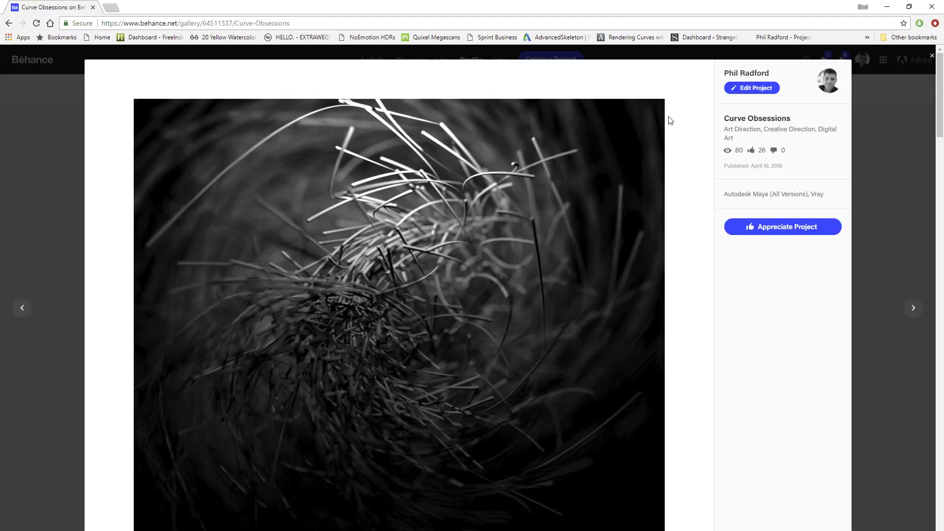
mouse_move(648, 115)
Scroll through all the Curve Obsessions images to the end, then close the viewer
scroll(482, 309, down, 11)
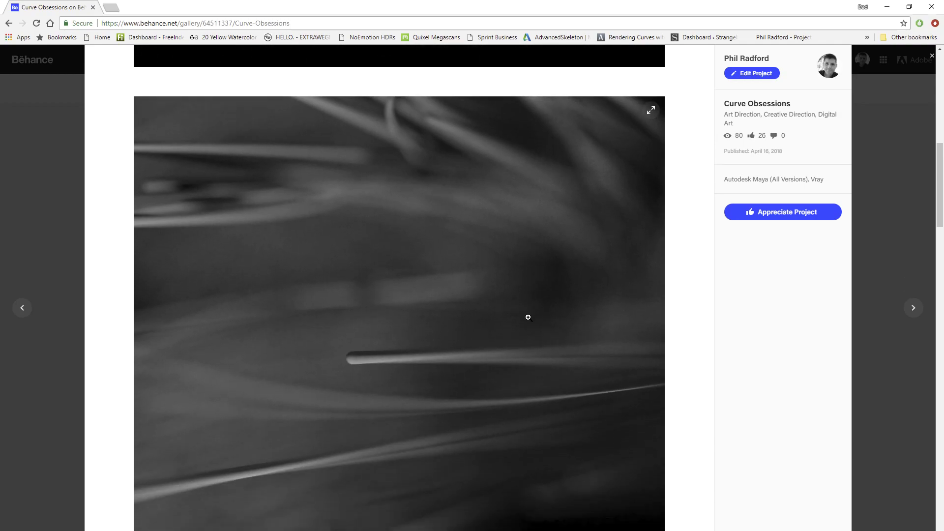
scroll(528, 318, down, 10)
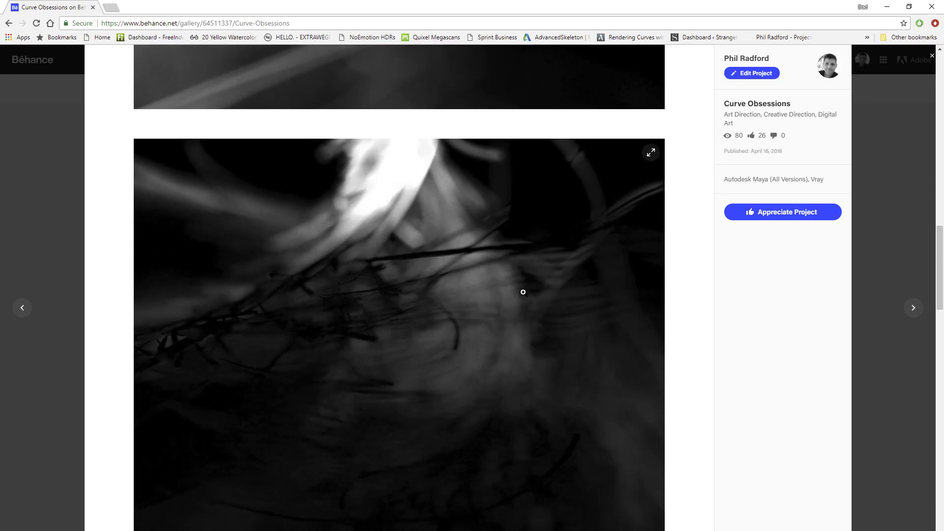
scroll(523, 293, down, 12)
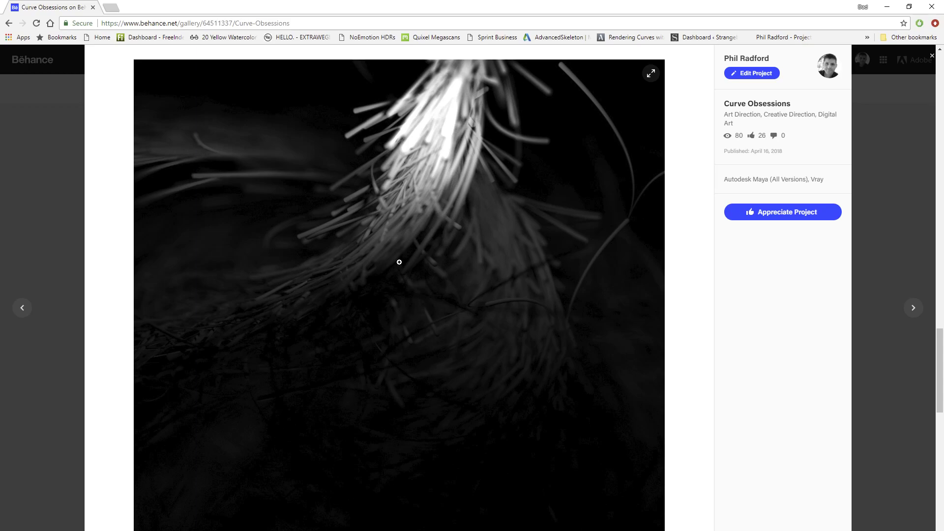
scroll(400, 262, down, 5)
scroll(491, 272, up, 6)
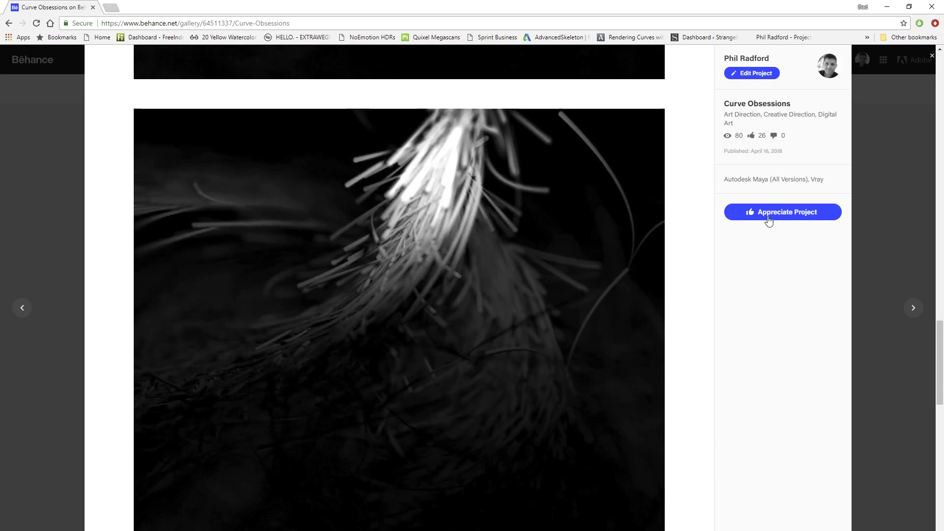
click(891, 170)
Browse the Apart project's images, then close it to move on to Day Dreamer
click(512, 293)
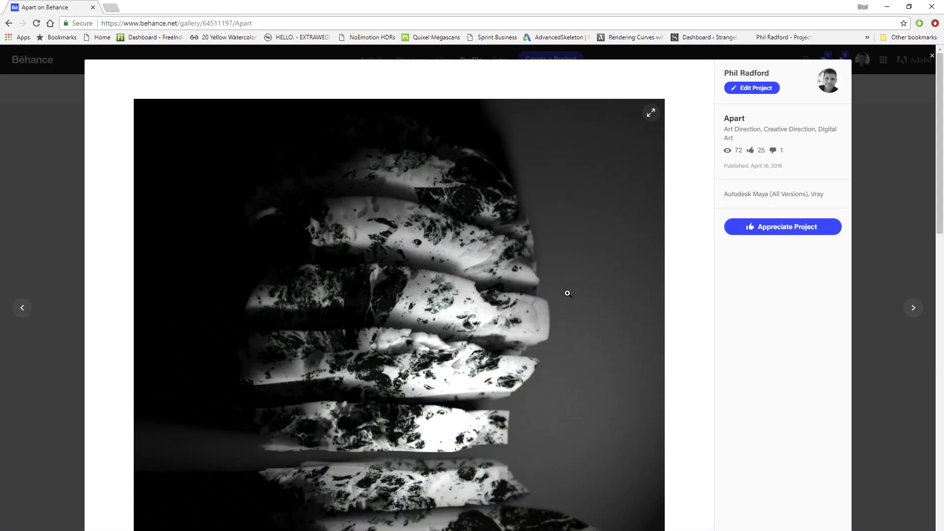
scroll(420, 362, down, 1)
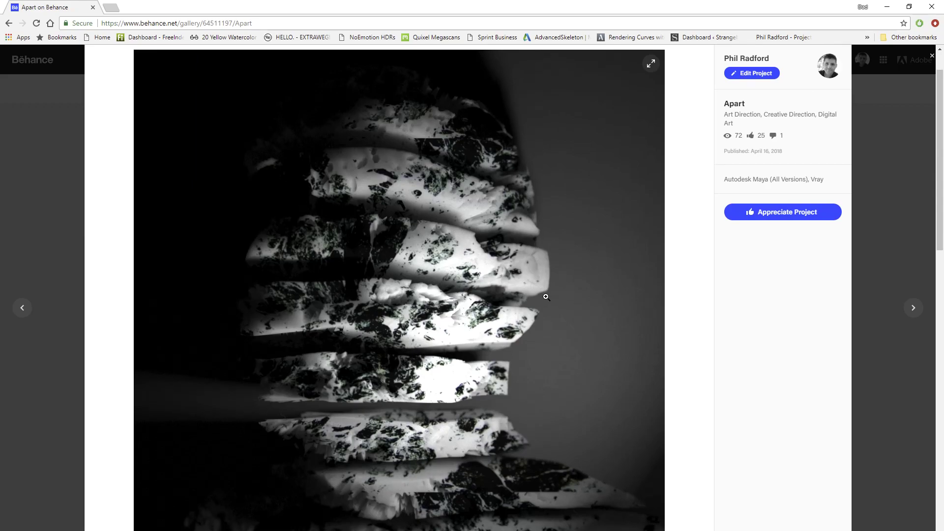
scroll(546, 296, down, 1)
scroll(570, 294, up, 1)
scroll(570, 293, up, 1)
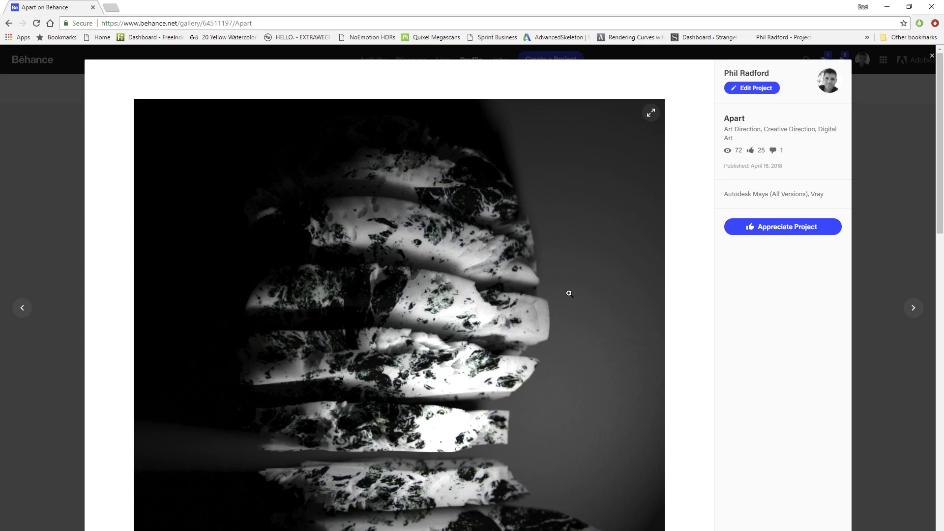
scroll(590, 298, down, 1)
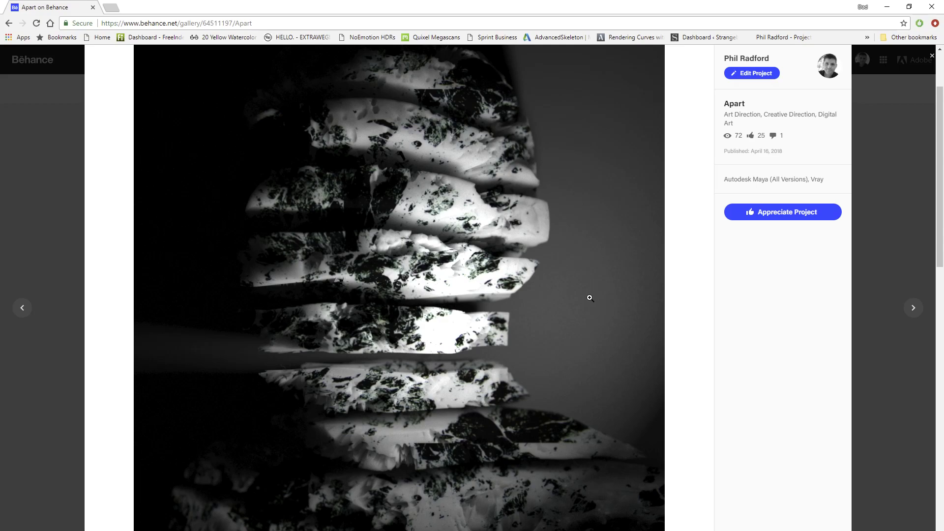
scroll(590, 298, up, 1)
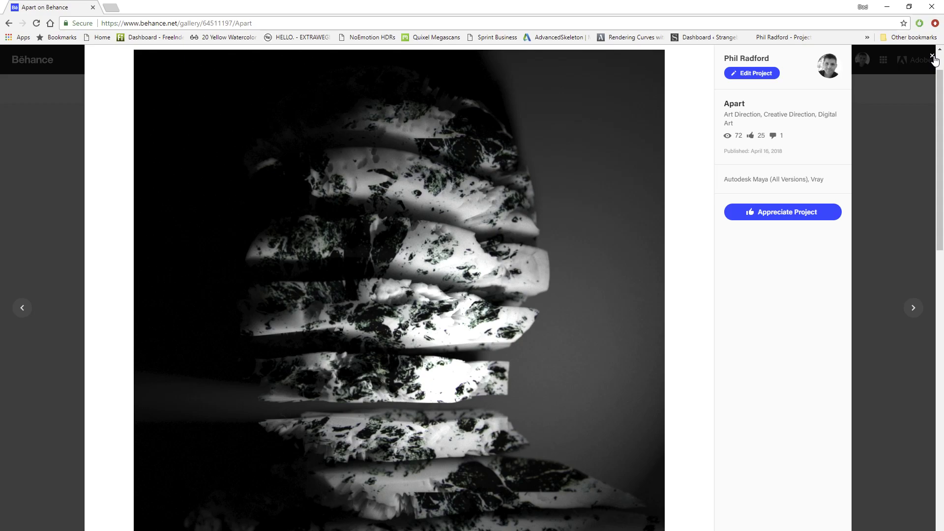
click(933, 57)
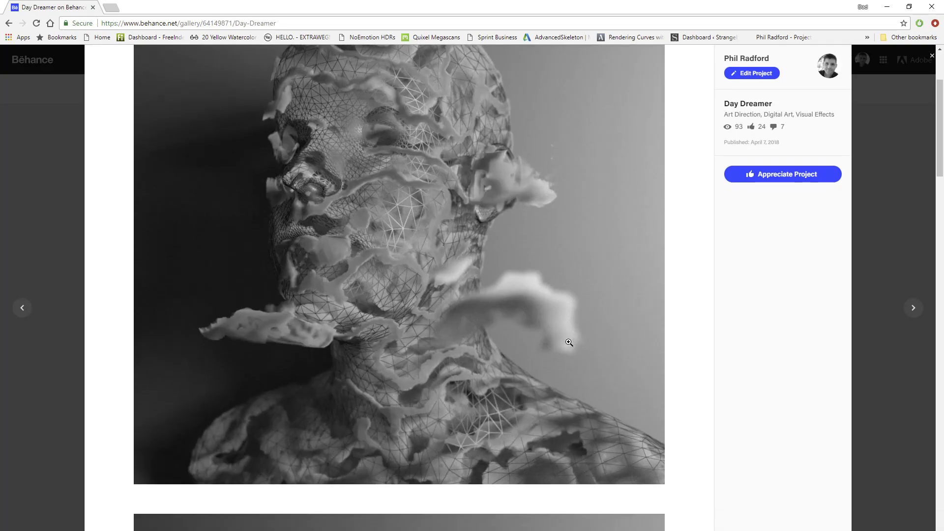
Scroll through the Day Dreamer project and close its overlay
scroll(543, 348, down, 8)
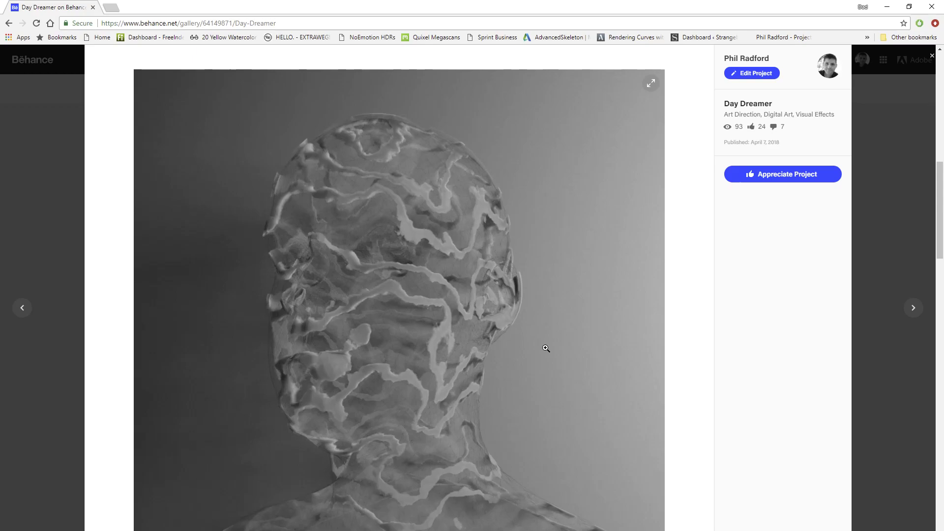
scroll(544, 349, down, 15)
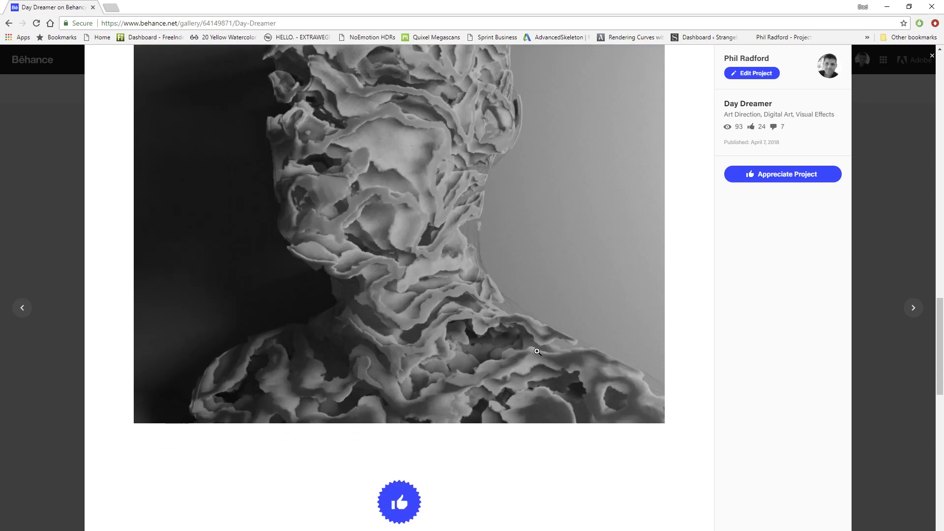
scroll(537, 351, up, 2)
click(876, 223)
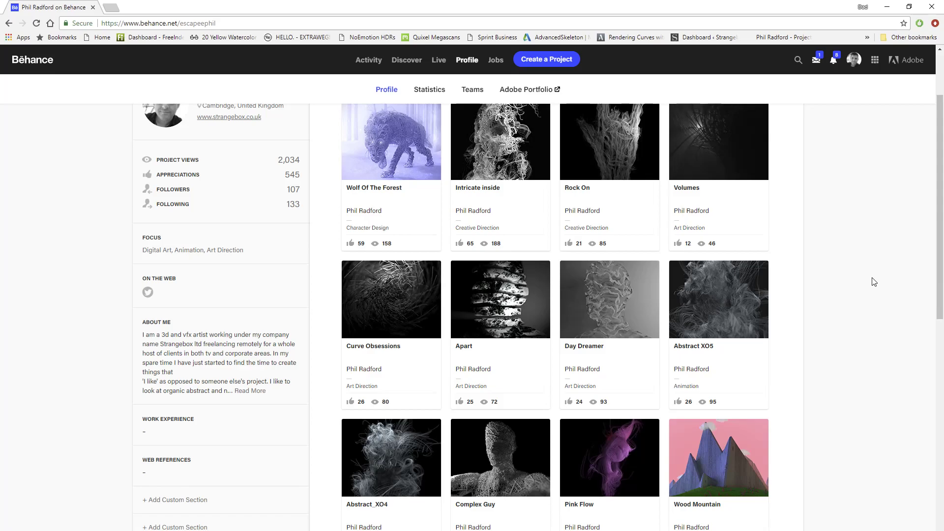
Close Chrome to return to the Maya wake ripple scene
scroll(874, 282, down, 6)
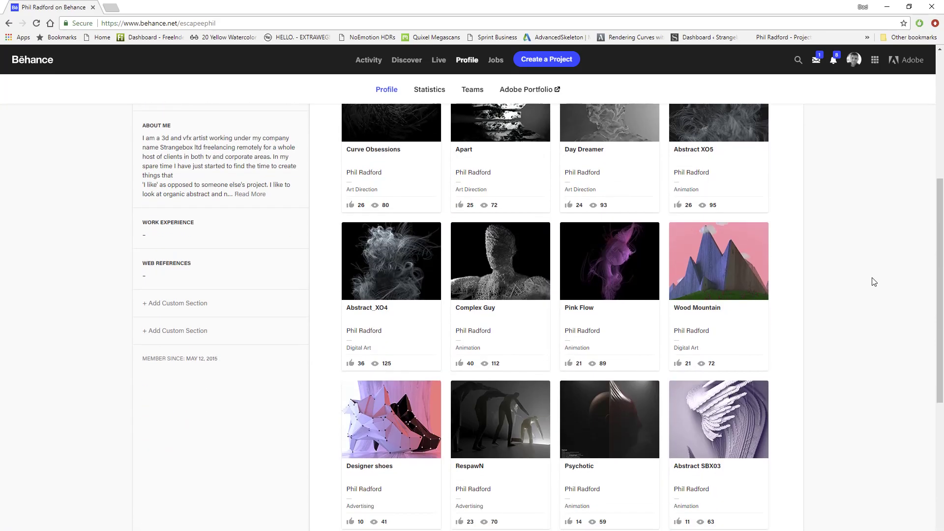
scroll(874, 282, up, 6)
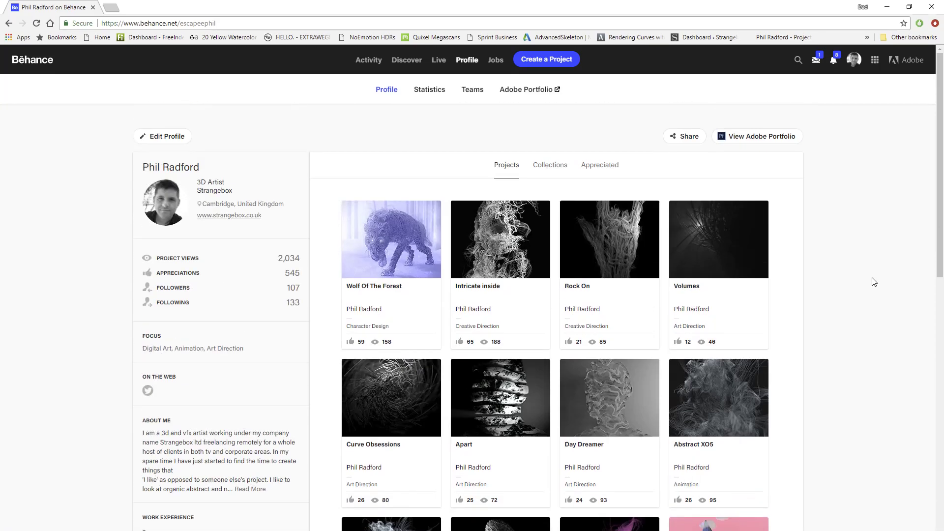
click(930, 7)
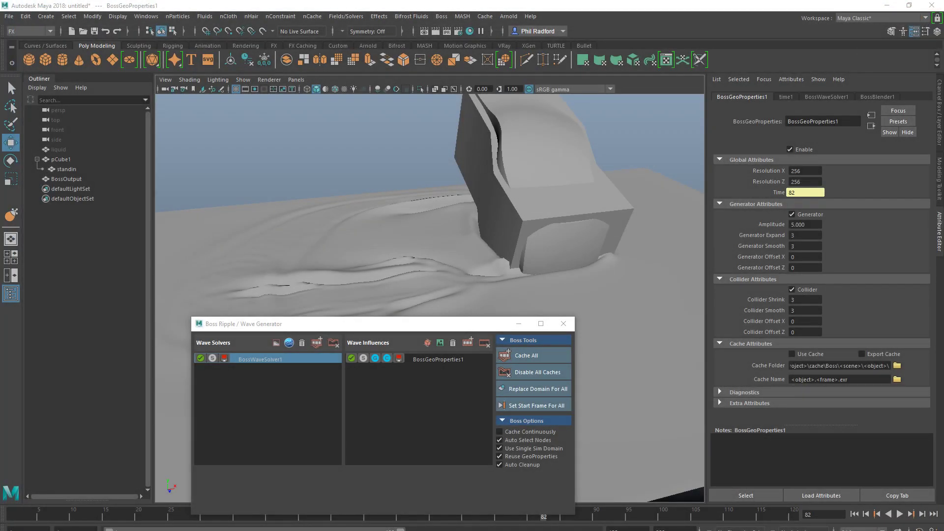